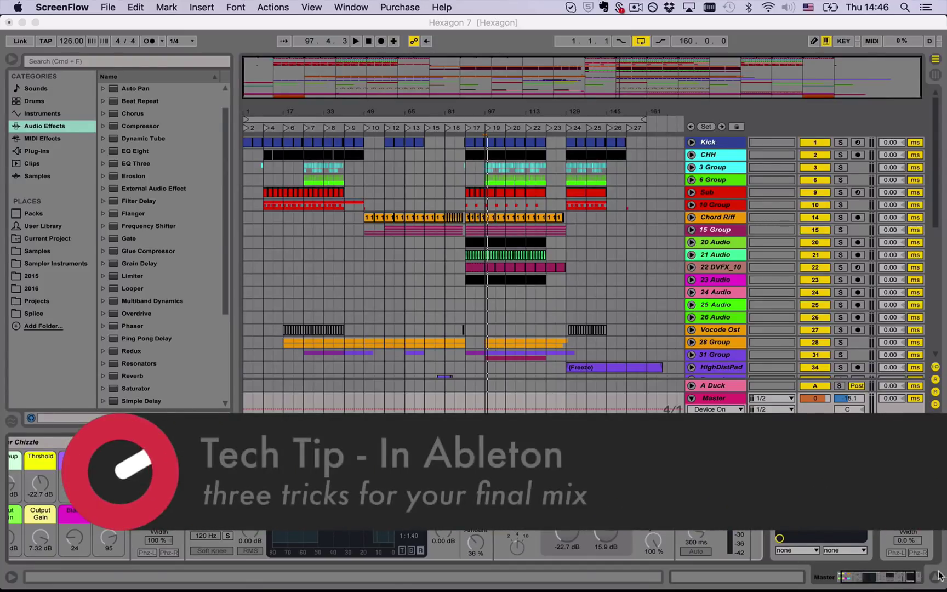
- Fold the Master track and zoom the arrangement in, then back out to the whole song
left_click(691, 399)
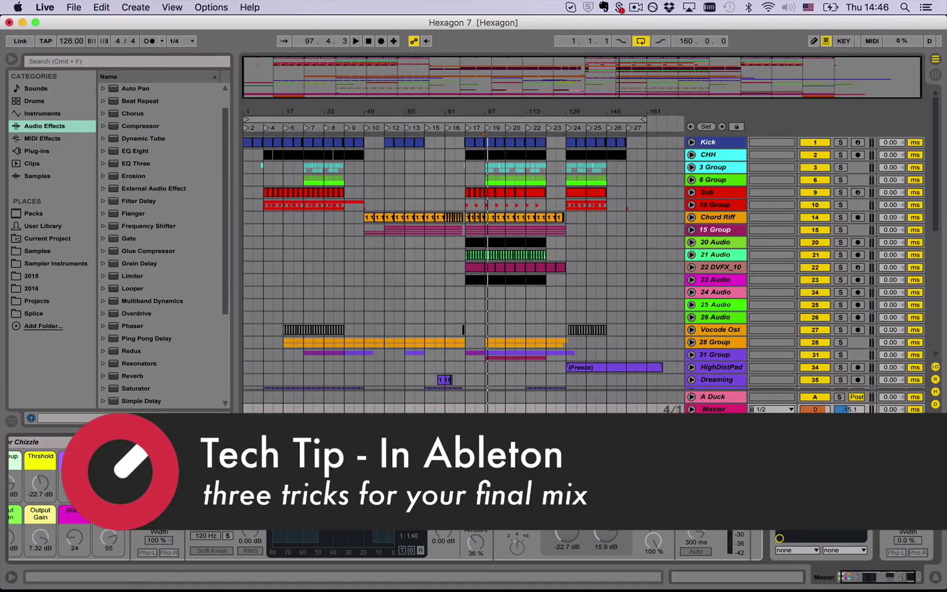
left_click(936, 577)
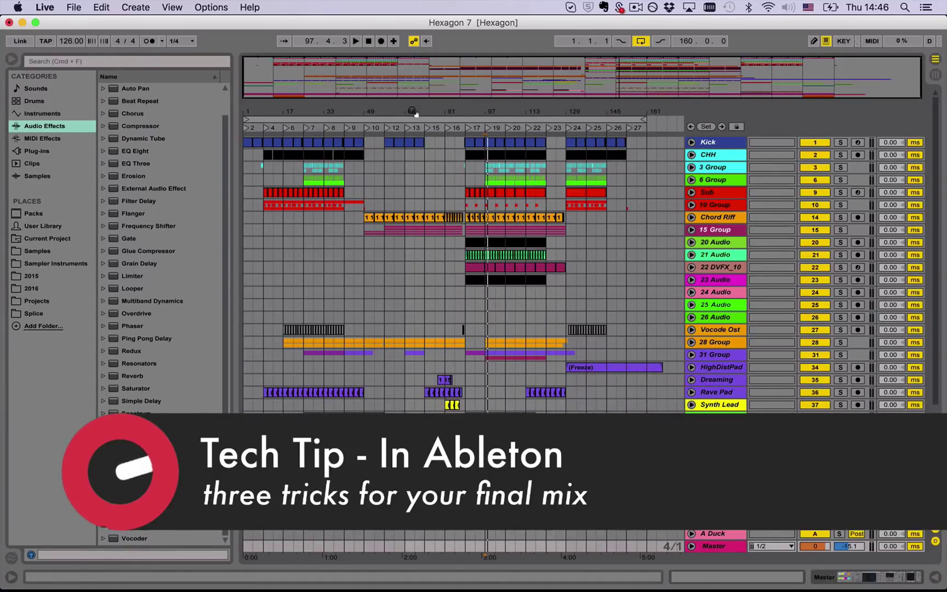
left_click_drag(415, 114, 415, 127)
key("minus")
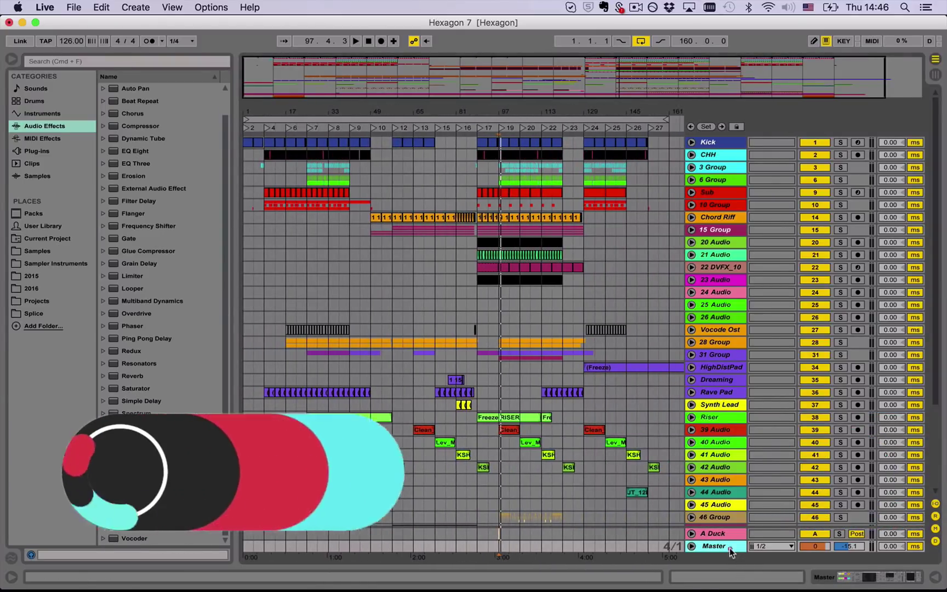
left_click(922, 567)
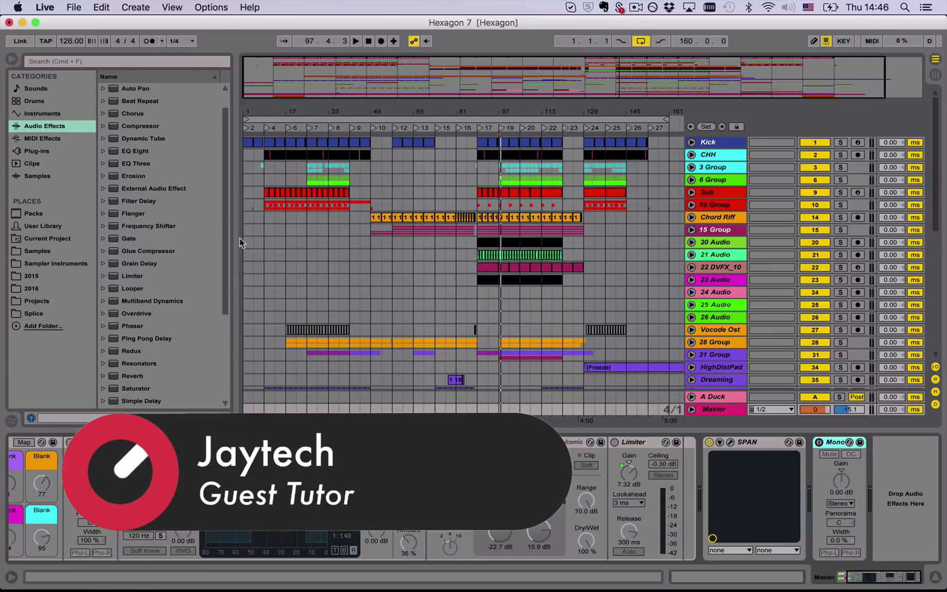
- Add Auto Filter from Audio Effects to the end of the Master chain, then hide the device view
scroll(197, 243, "up", 2)
left_click(103, 100)
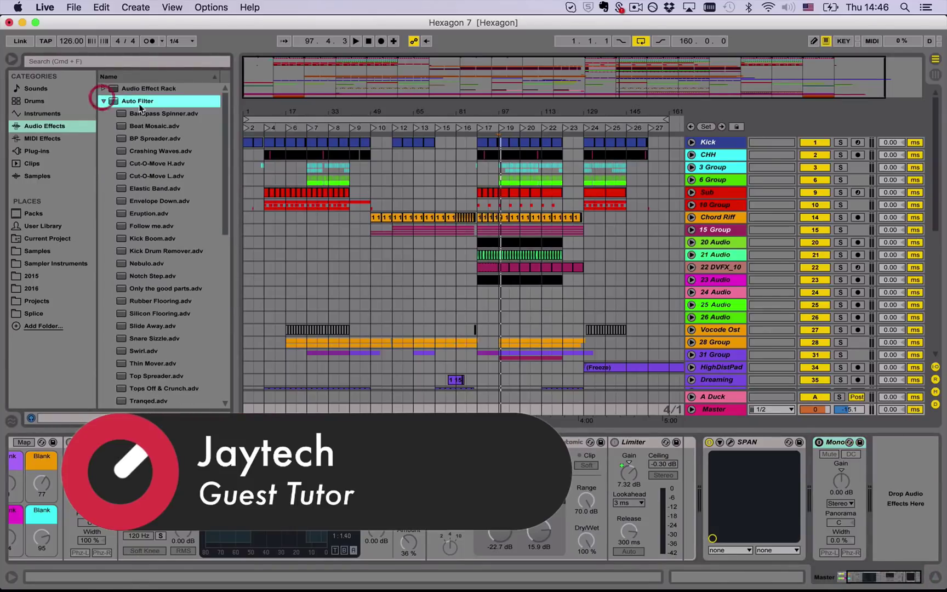
left_click_drag(112, 101, 855, 517)
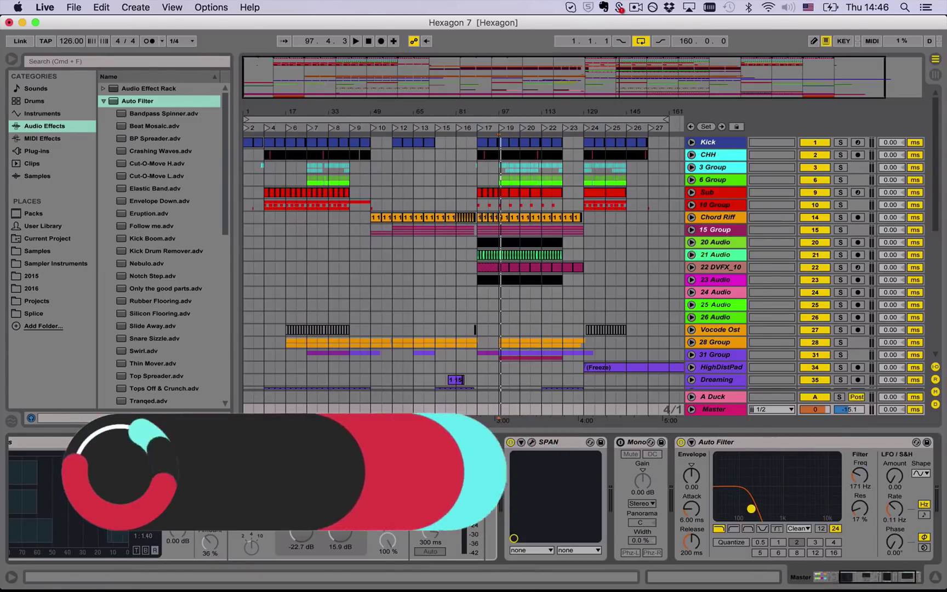
left_click(935, 576)
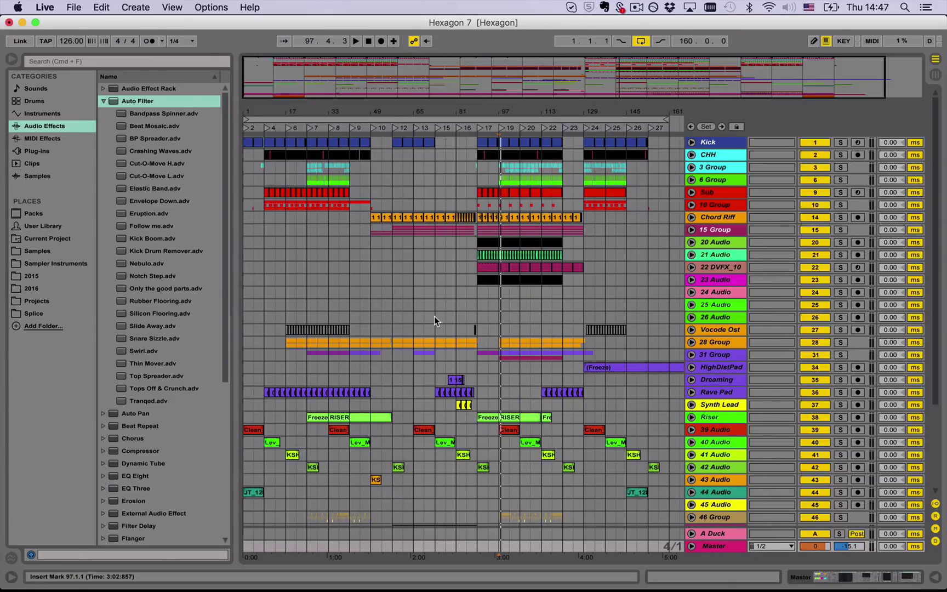
- Play from bar 25 with the Master devices shown and raise the Auto Filter cutoff to 192 Hz
left_click(305, 221)
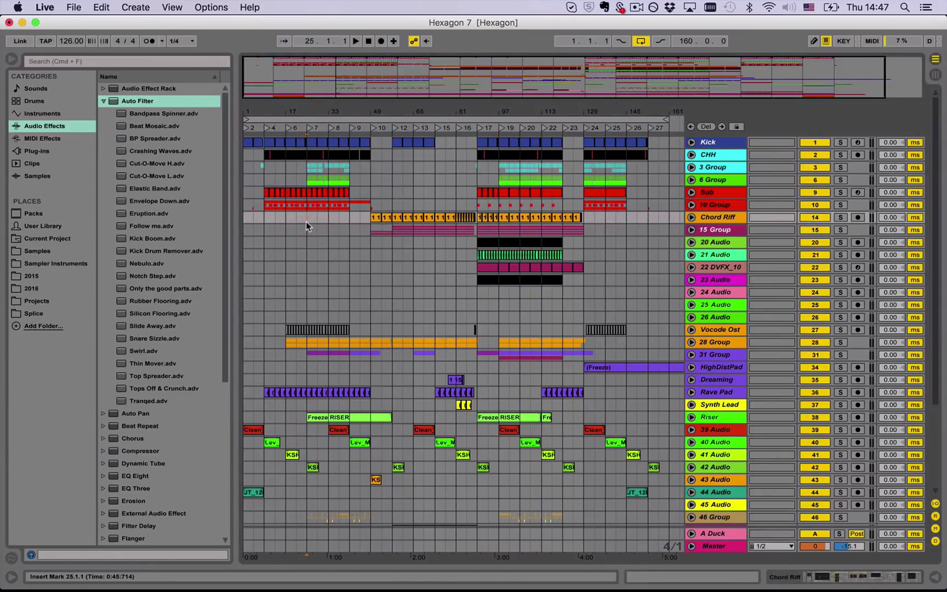
scroll(305, 222, "down", 5)
double_click(716, 546)
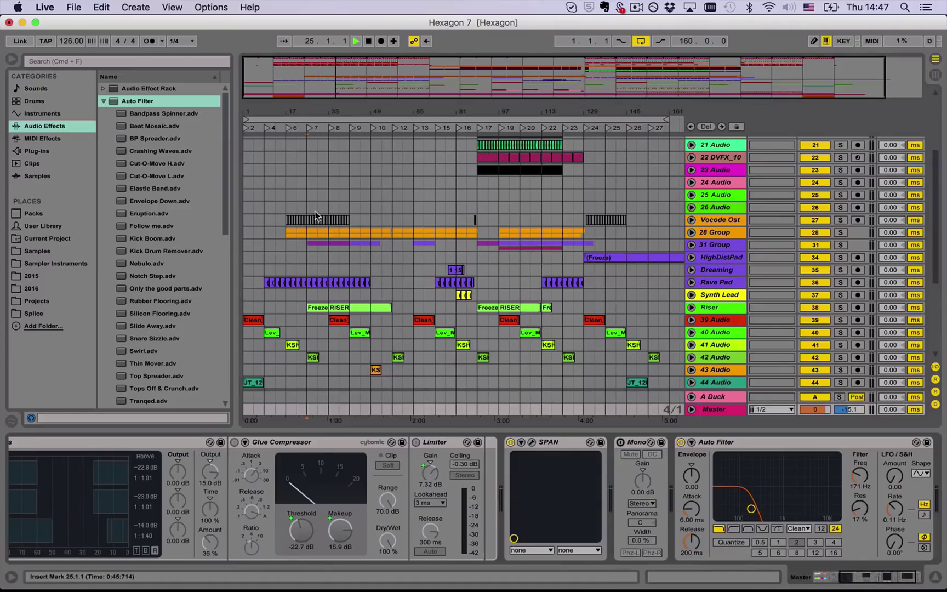
key("space")
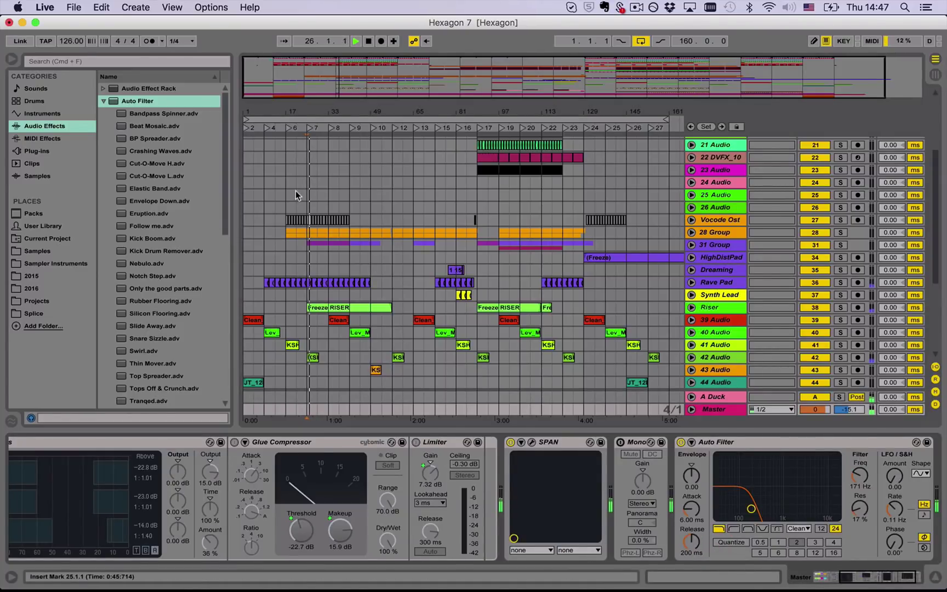
left_click_drag(837, 466, 840, 466)
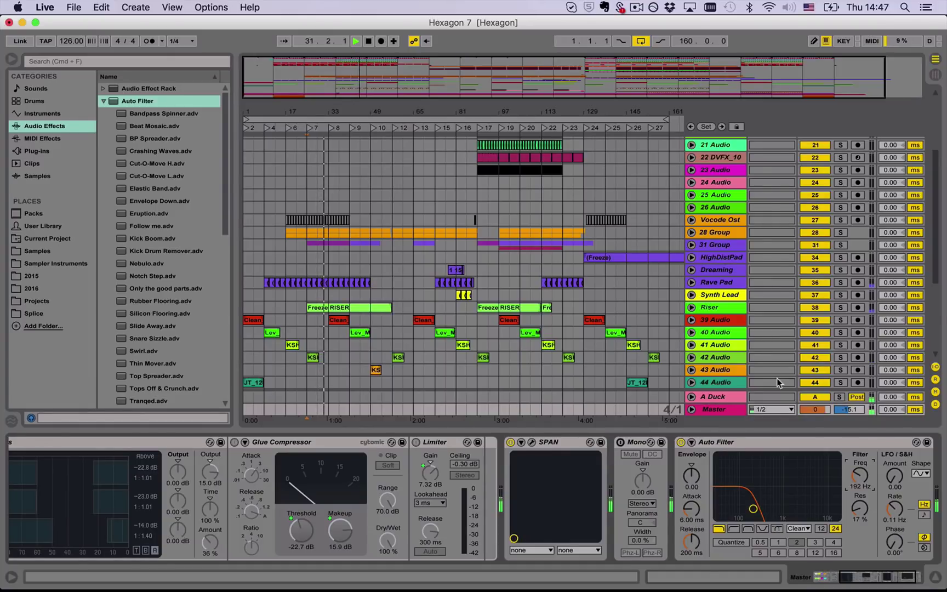
- Unfold 10 Group to inspect its bass parts zoomed in, then zoom out and fold it again
scroll(692, 219, "up", 5)
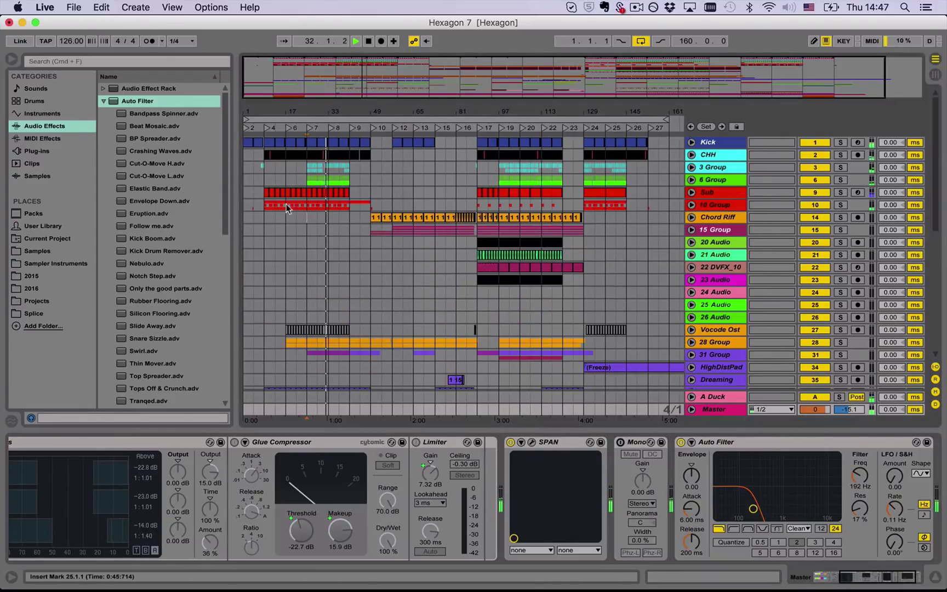
left_click(692, 205)
key("plus")
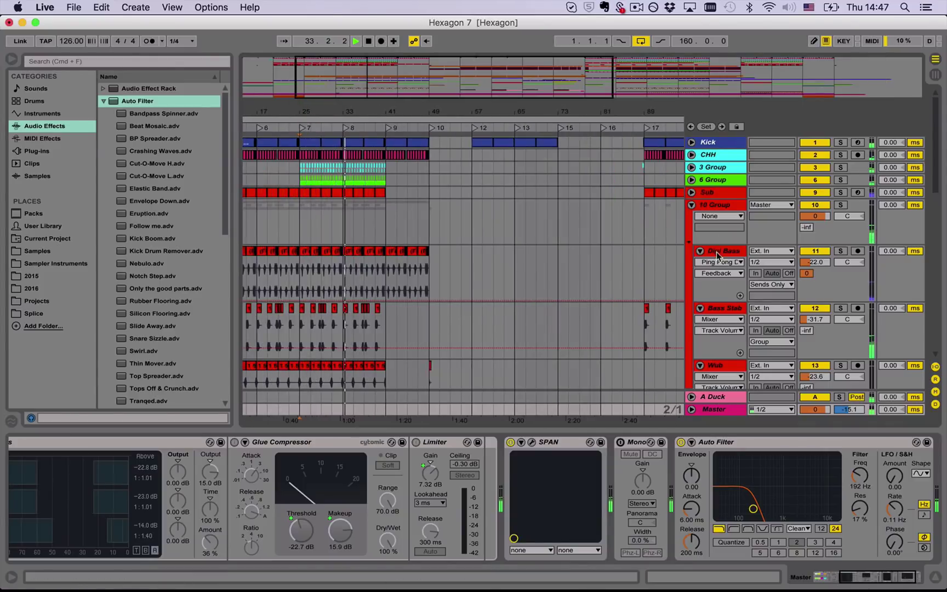
scroll(565, 274, "down", 3)
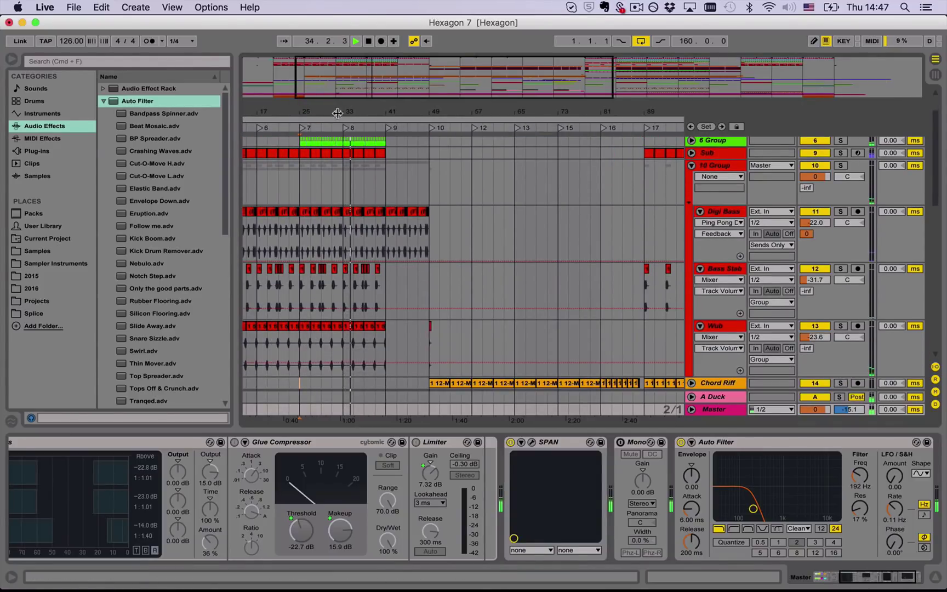
key("minus")
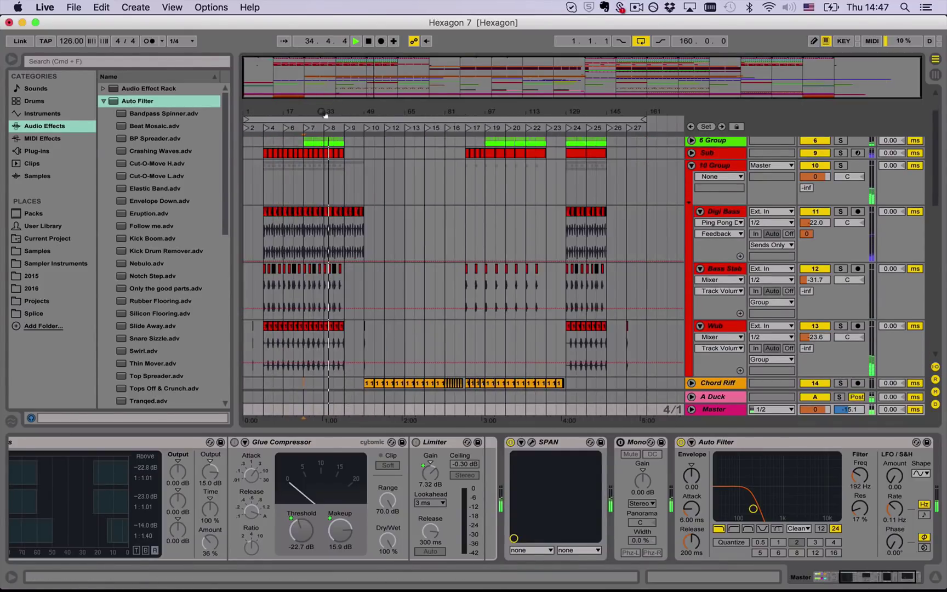
left_click(691, 165)
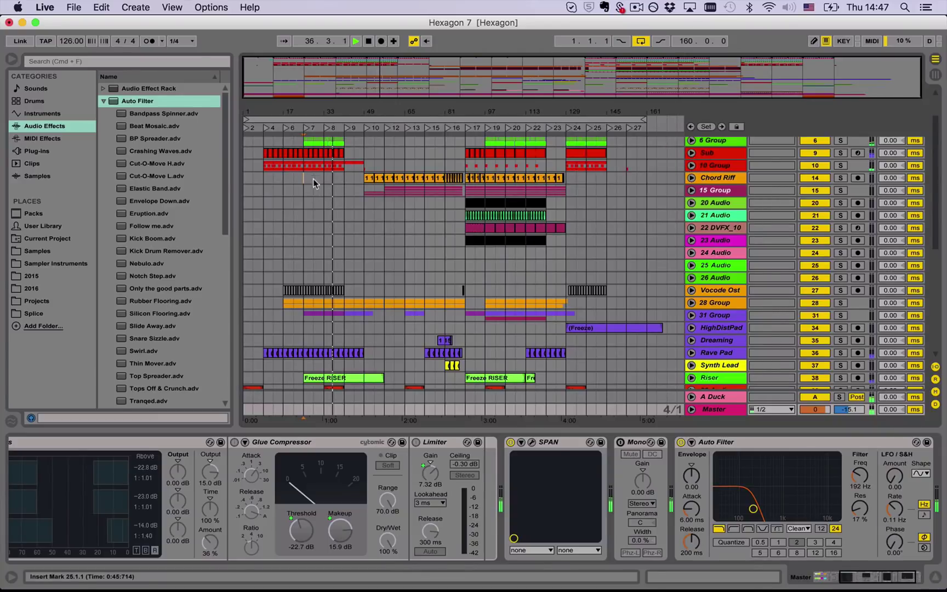
scroll(320, 185, "down", 3)
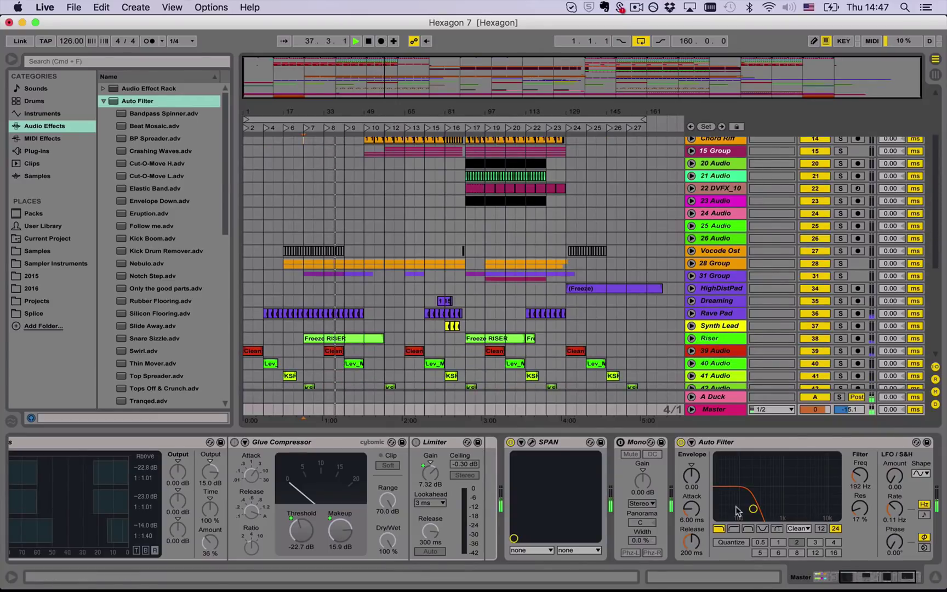
- Unfold 28 Group and audition it, Arp 1 and Arp 2 in solo, then unsolo the arps
left_click(689, 265)
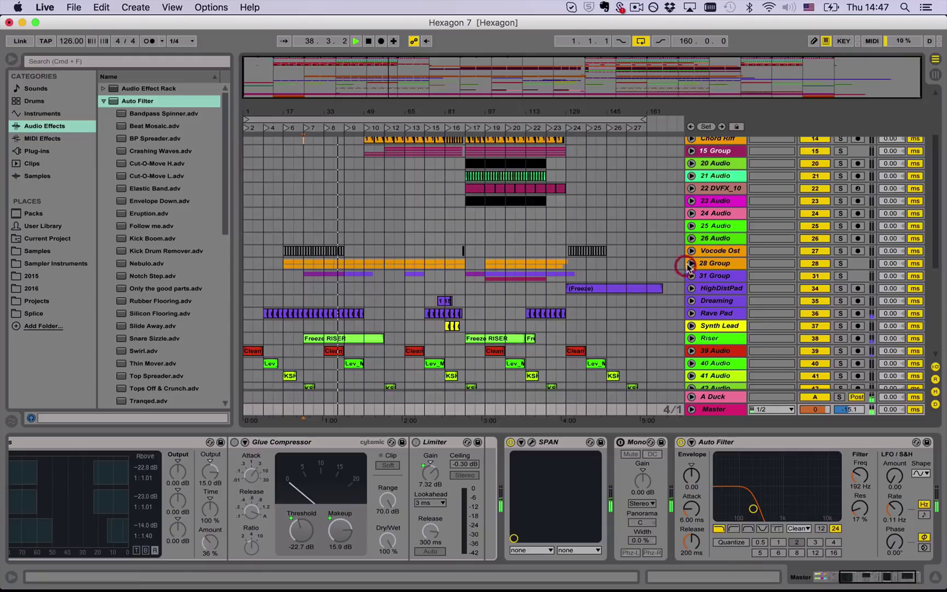
left_click(841, 263)
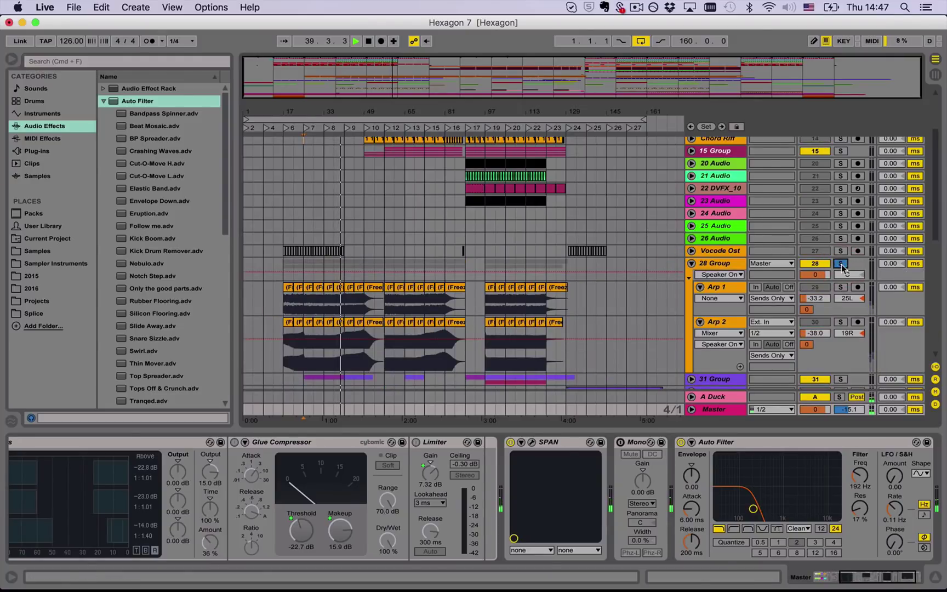
left_click(841, 287)
left_click(841, 322, "super")
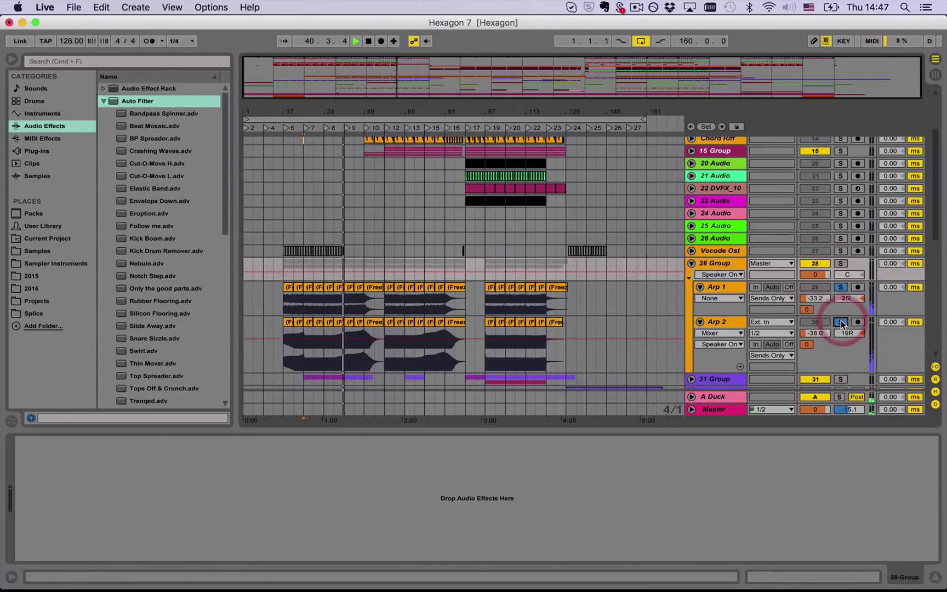
left_click(842, 321)
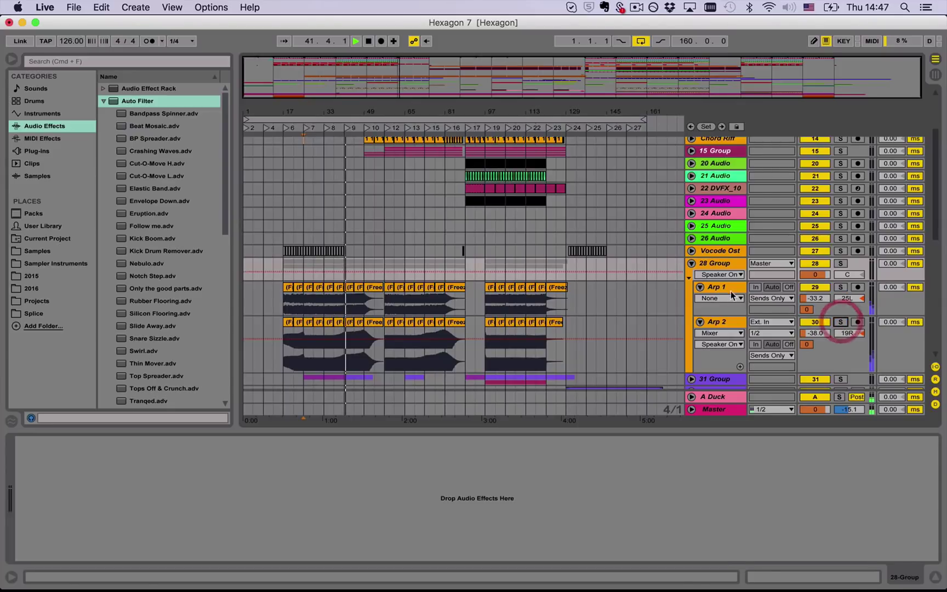
- Raise Arp 1's EQ Eight low-cut band to 300 Hz, then select Arp 2 and fold Arp 1
left_click(731, 295)
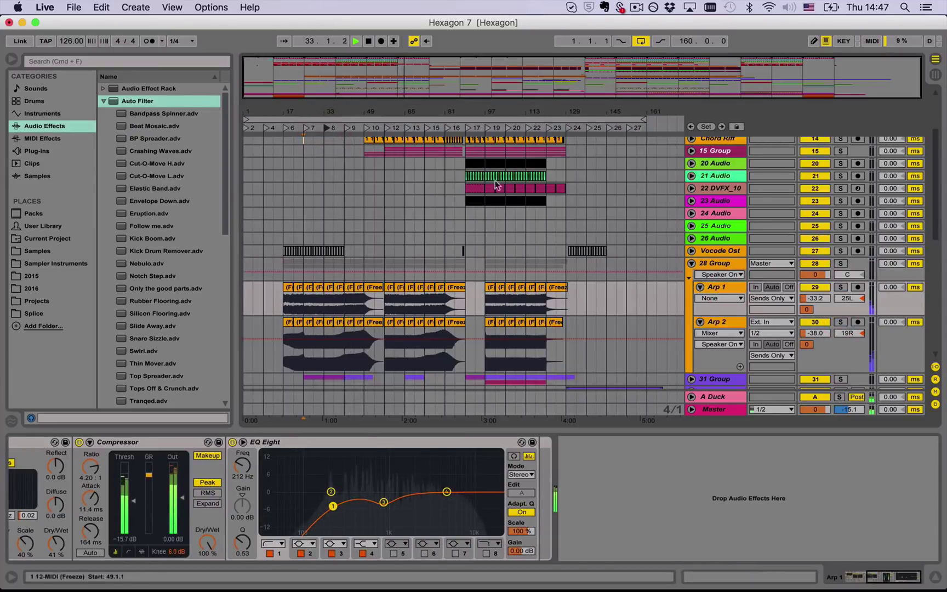
left_click(721, 291)
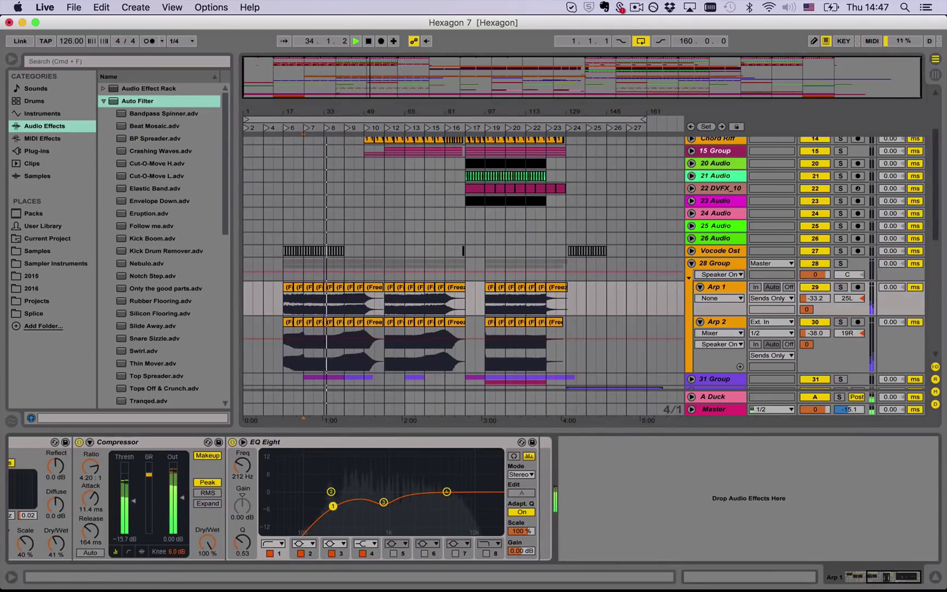
left_click_drag(333, 506, 373, 504)
left_click(718, 322)
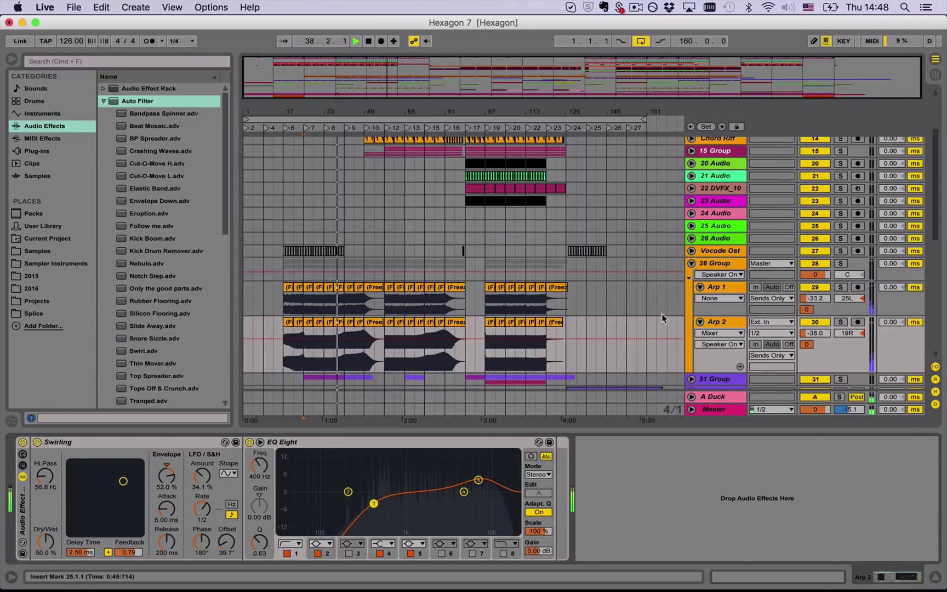
left_click(699, 287)
- Fold Arp 2, show Kick's Track Volume lane, and lower Sub's volume to -32.6 dB
left_click(699, 300)
scroll(600, 193, "up", 5)
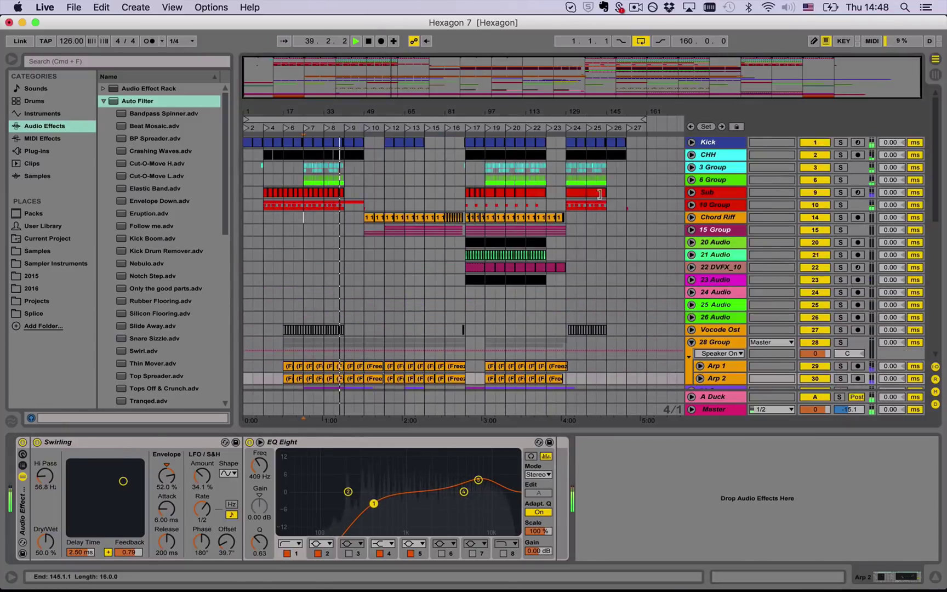
left_click(692, 142)
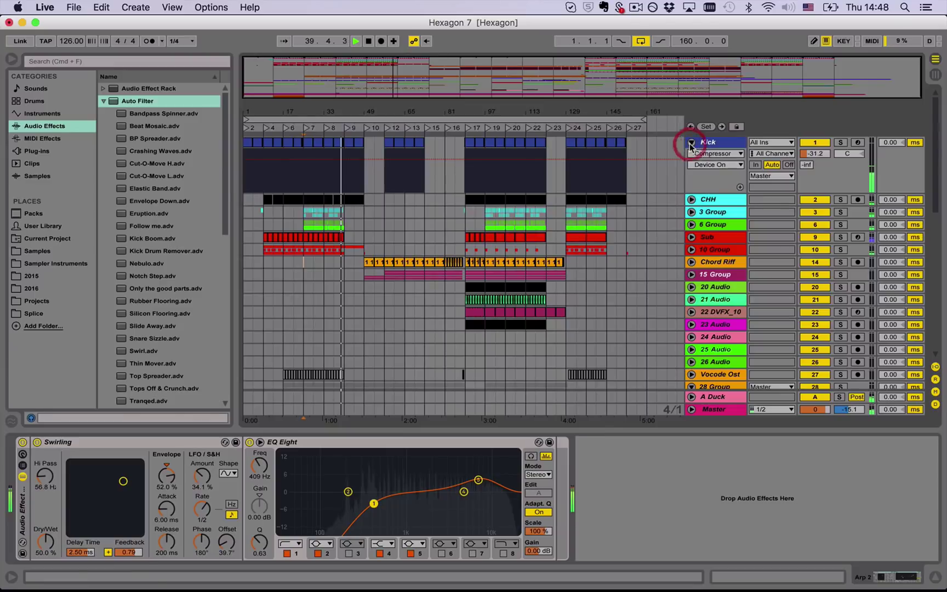
left_click(306, 129)
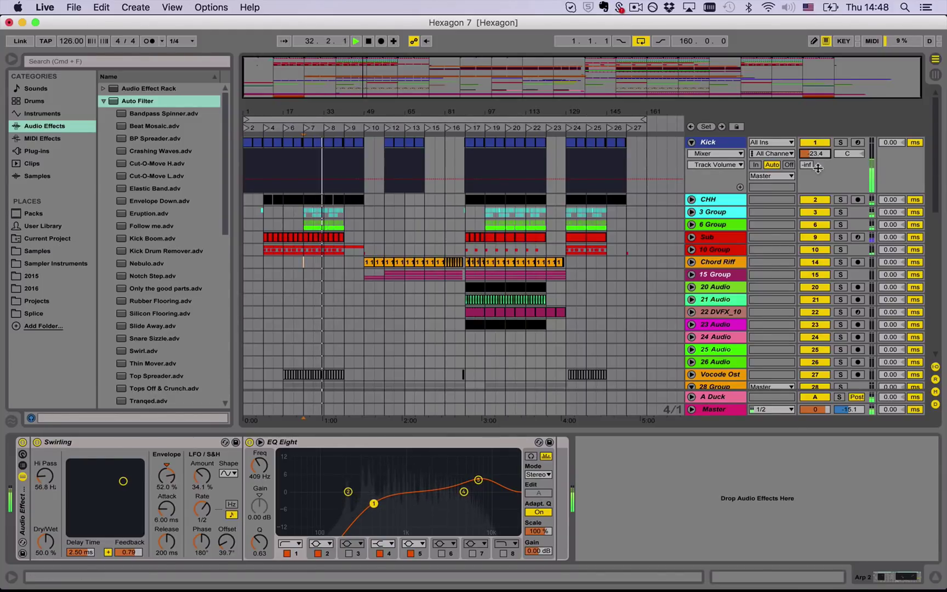
left_click(692, 237)
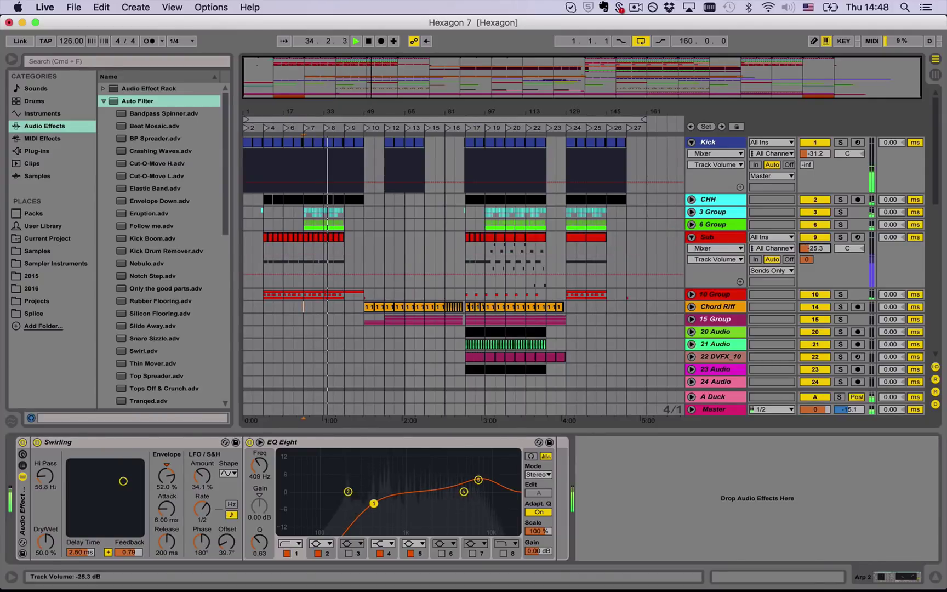
left_click_drag(816, 251, 827, 265)
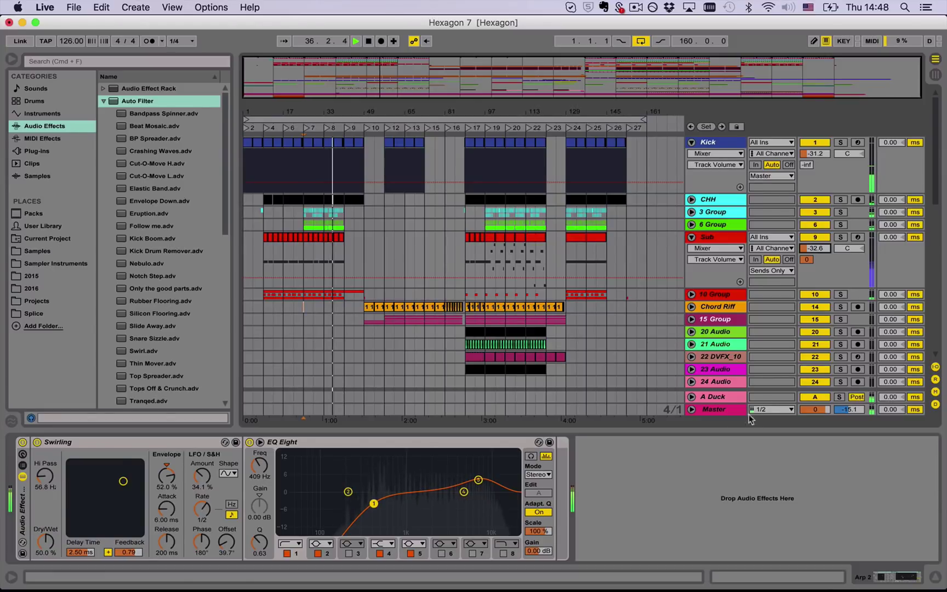
- Select the Master track to view its Glue Compressor, Limiter, SPAN, Mono utility and Auto Filter chain
left_click(711, 410)
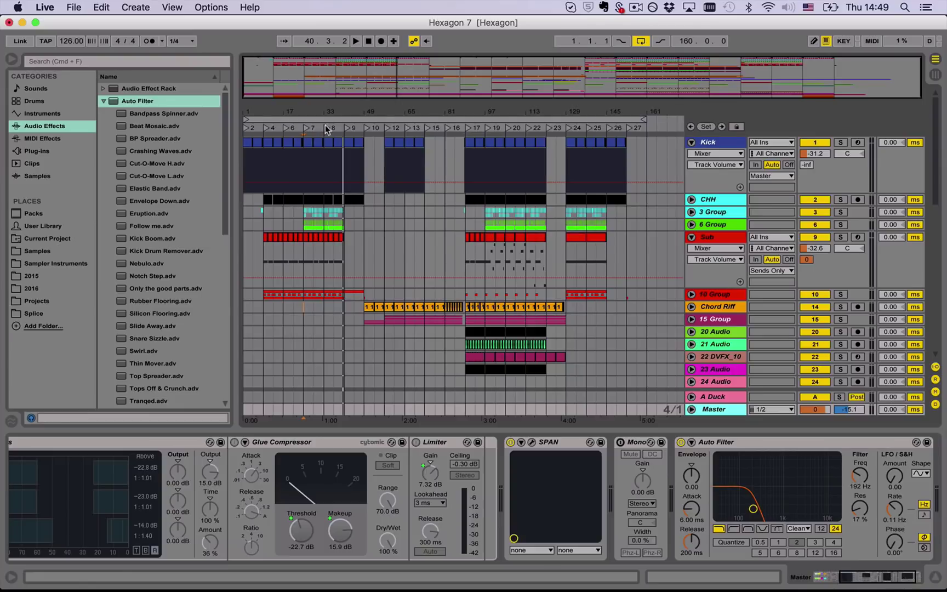
- Start playback from the bar 97 locator and scroll the track list
left_click(486, 127)
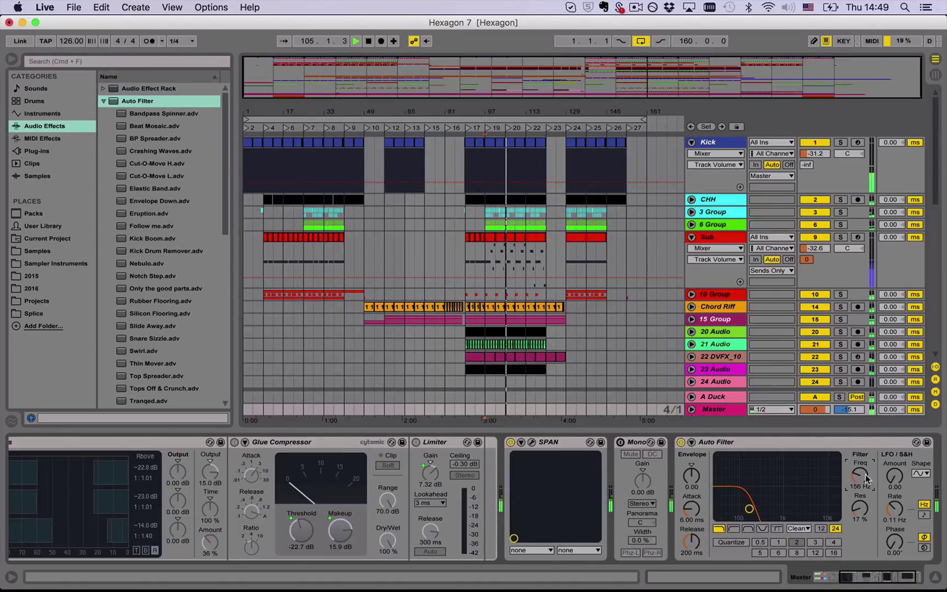
scroll(652, 310, "down", 3)
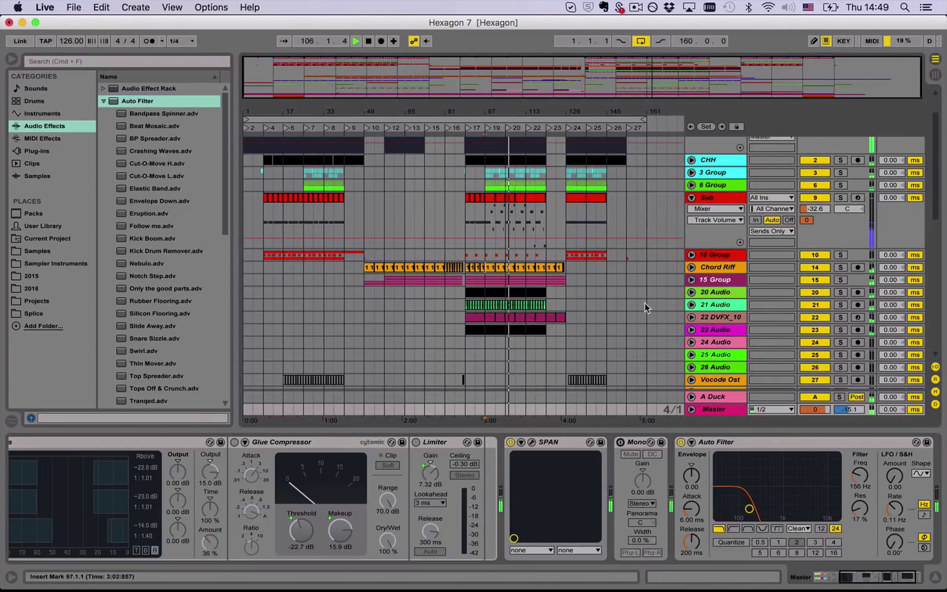
- Stop playback, group tracks 20–23 into a new 20 Group with Cmd+G, and fold it
key("space")
left_click(717, 293)
left_click(717, 328, "shift")
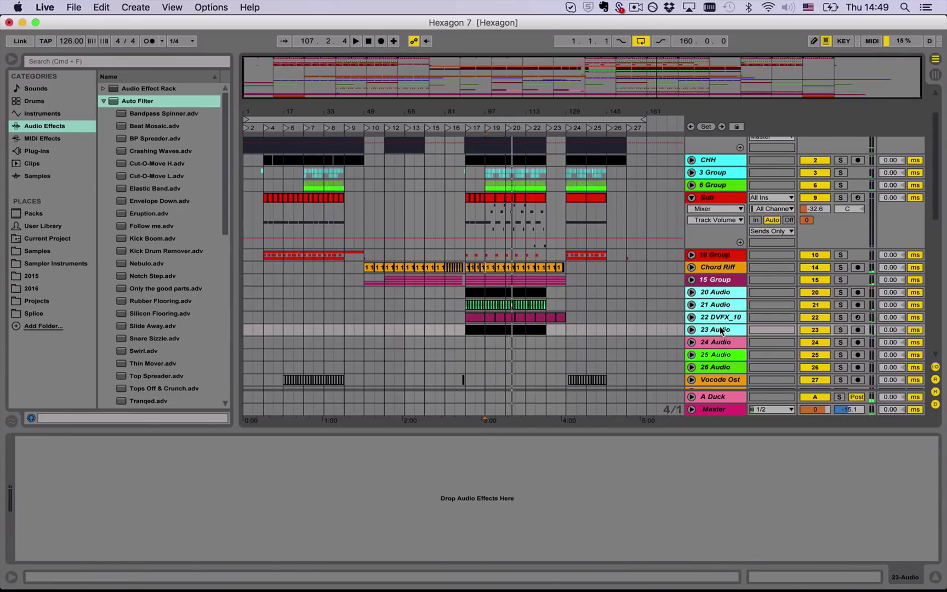
key("super+g")
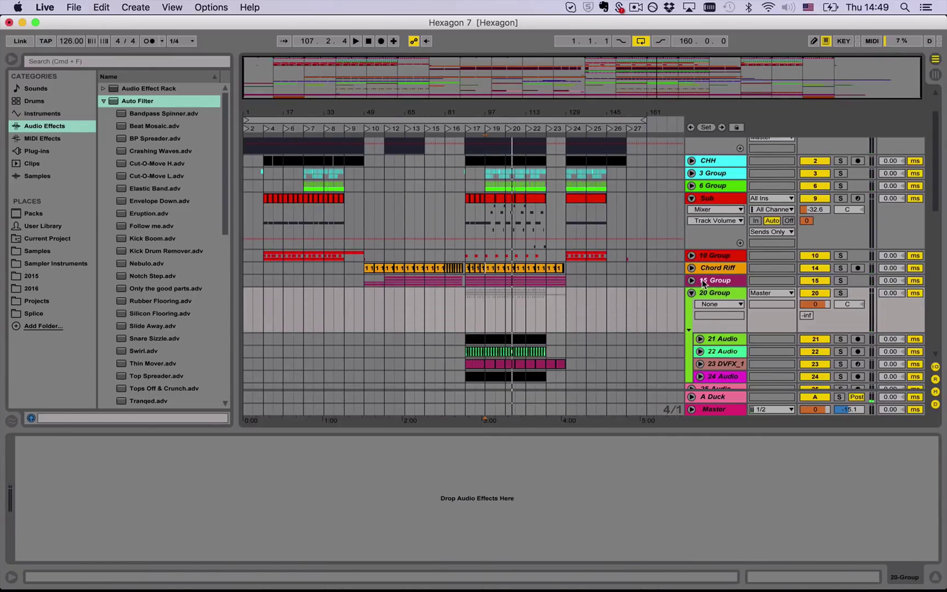
left_click(692, 293)
scroll(692, 285, "down", 2)
- Unsolo and fold 15 Group, then solo, unfold and select 20 Group
left_click(692, 254)
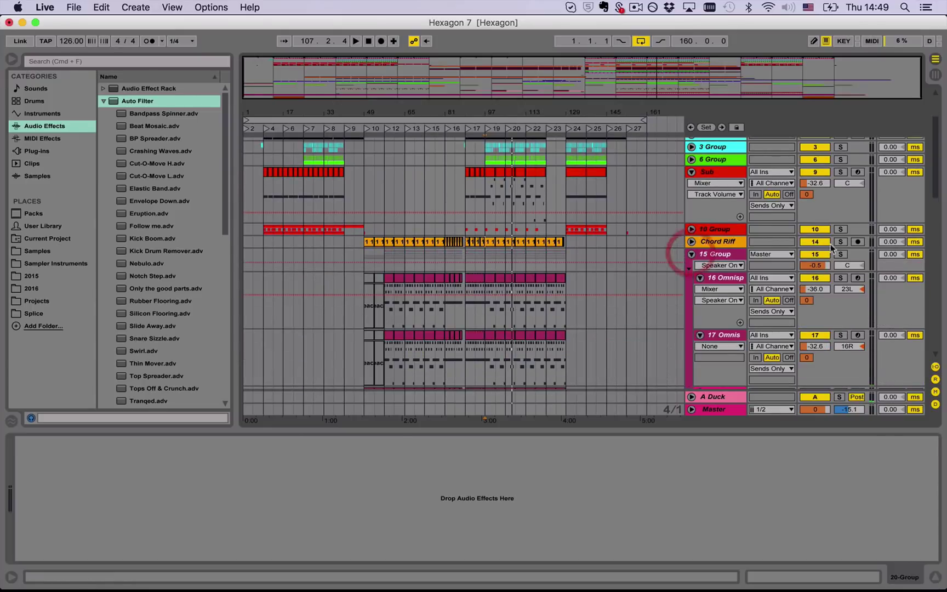
left_click(490, 280)
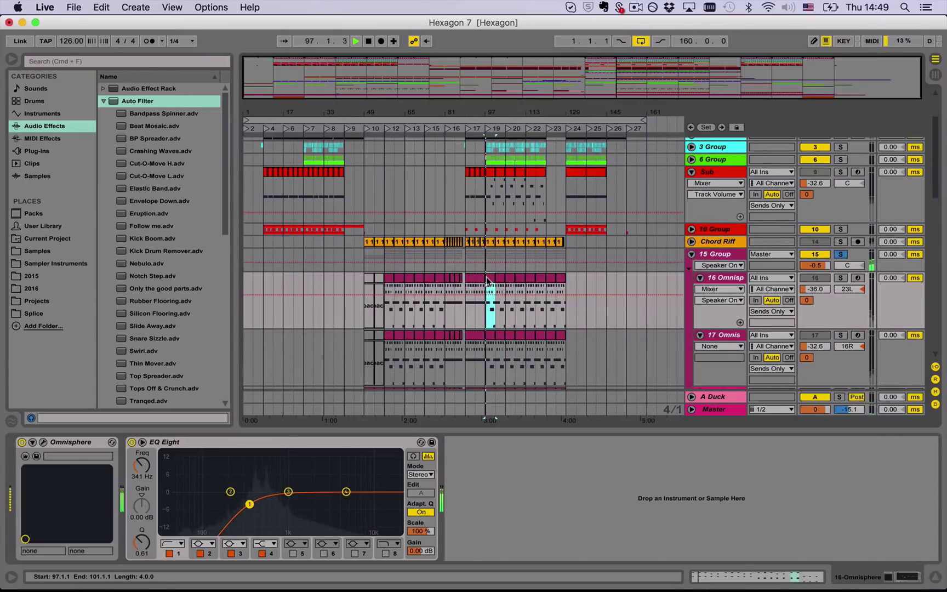
left_click(841, 255)
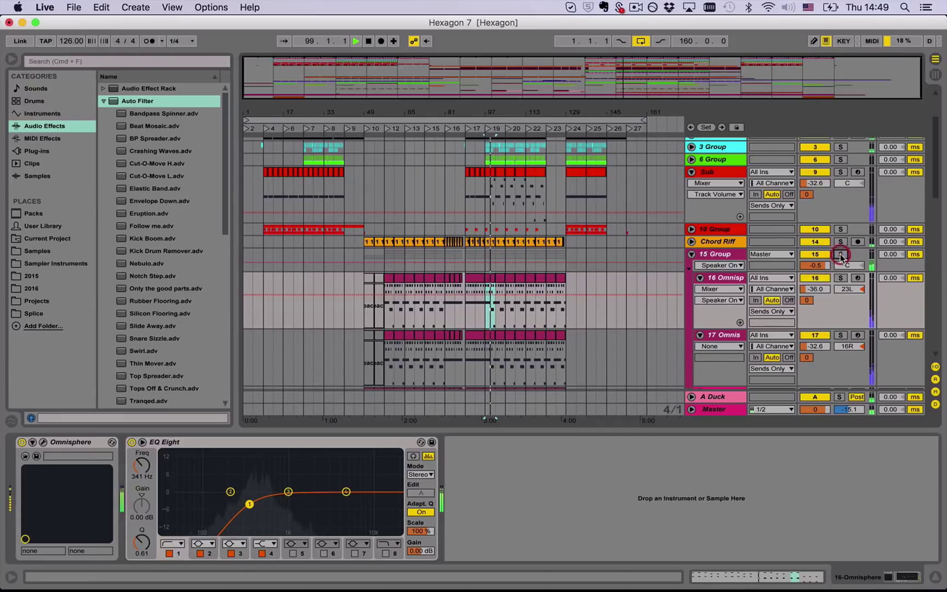
left_click(692, 254)
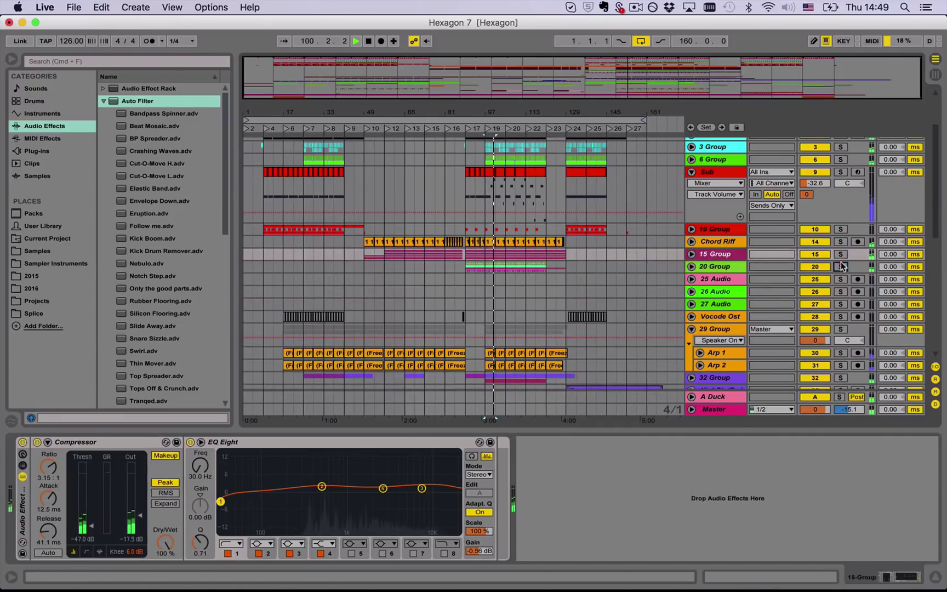
left_click(840, 266)
left_click(691, 267)
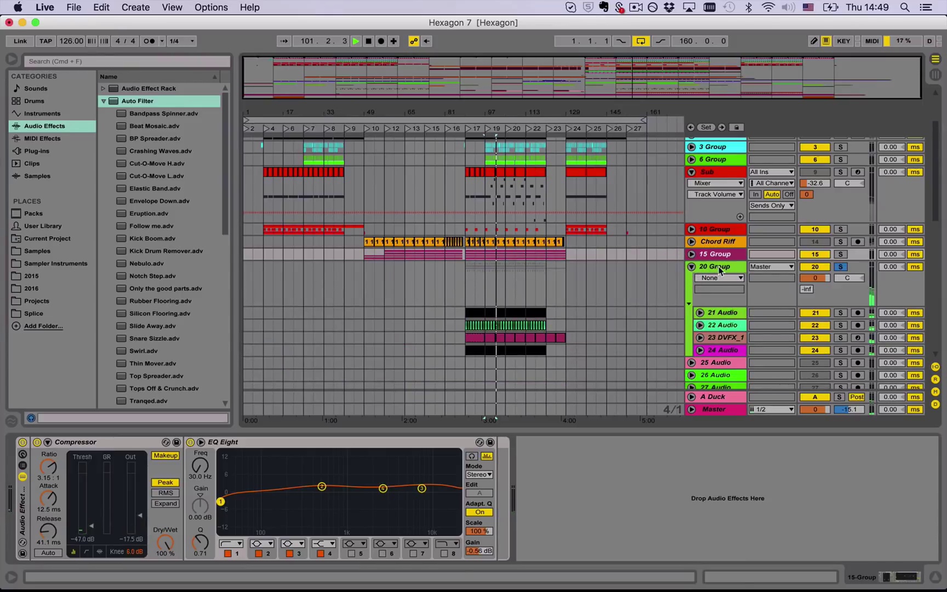
left_click(718, 267)
- Load EQ Eight onto 20 Group and make band 1 a low cut at 474 Hz
left_click(103, 101)
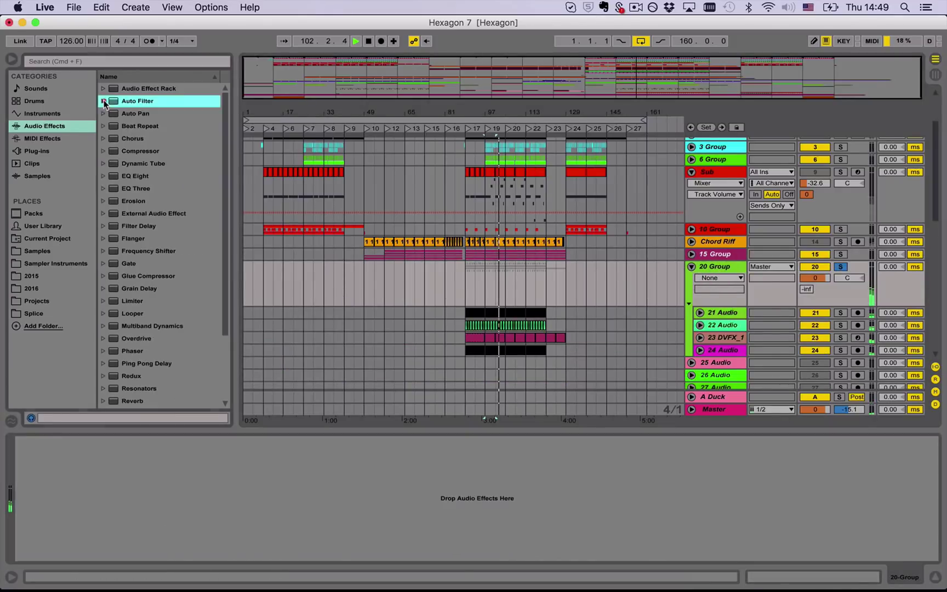
left_click(145, 176)
left_click_drag(139, 415, 75, 478)
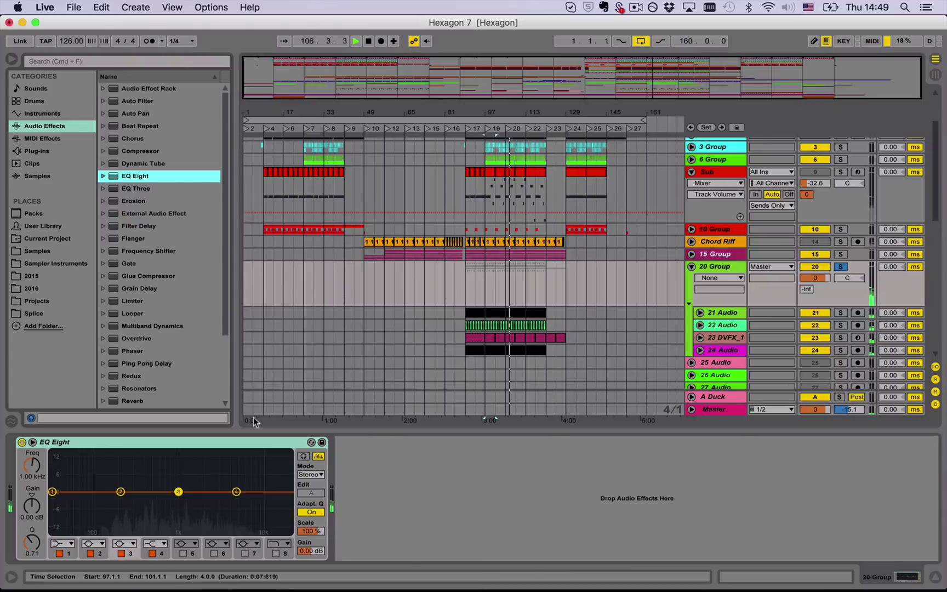
left_click(62, 543)
left_click(61, 480)
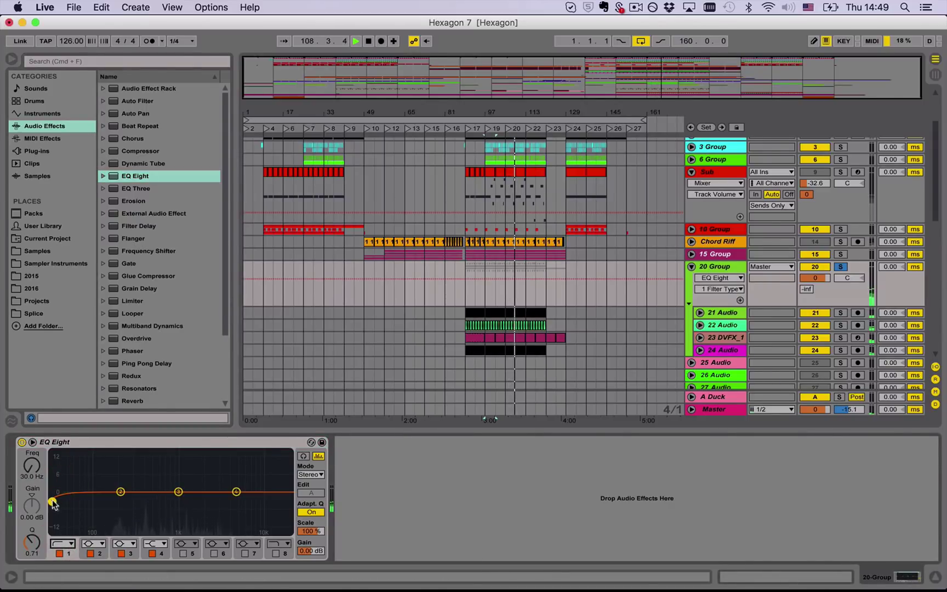
left_click_drag(52, 501, 151, 501)
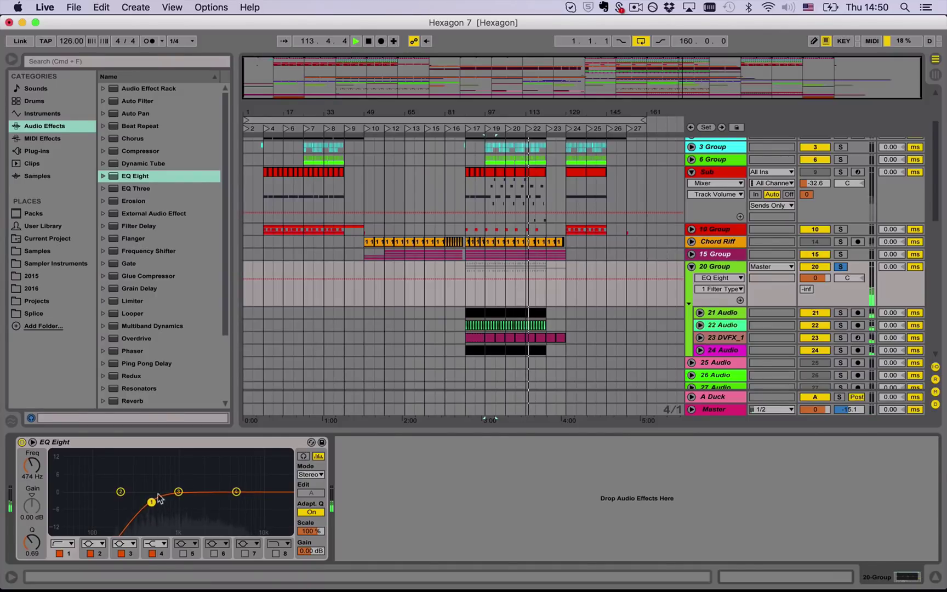
left_click(735, 266)
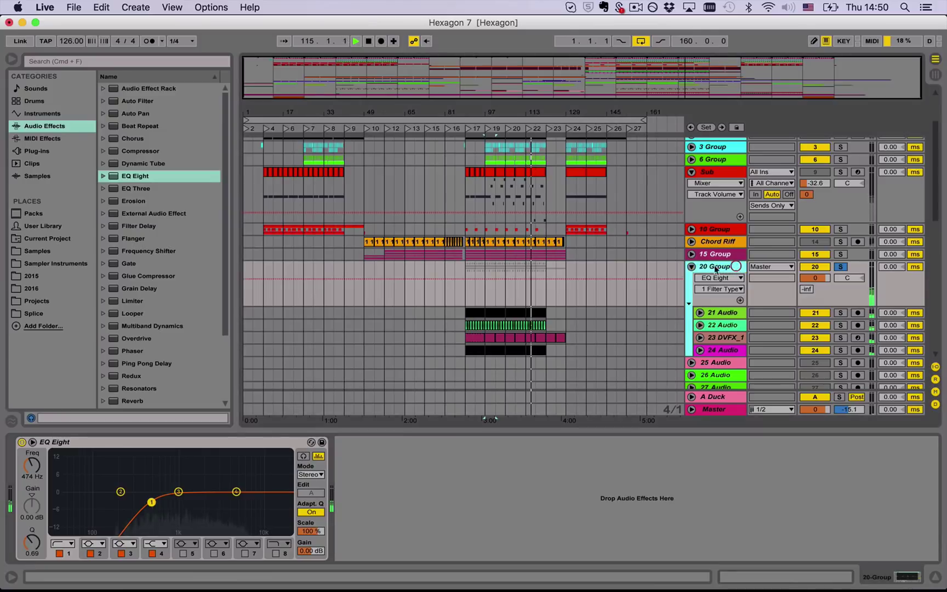
- Unsolo 20 Group, switch off the Master's Auto Filter, and fold 20 Group
left_click(720, 409)
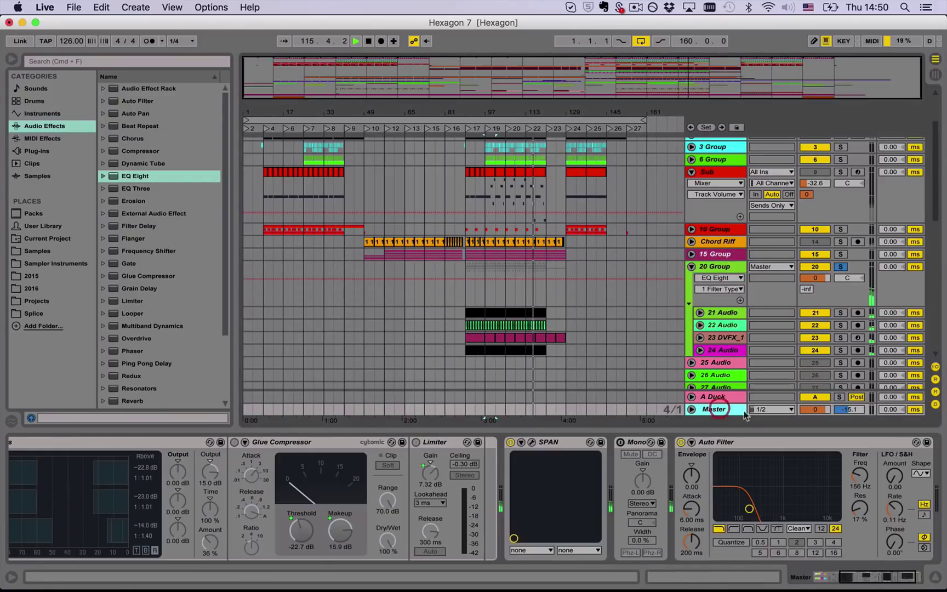
left_click(840, 266)
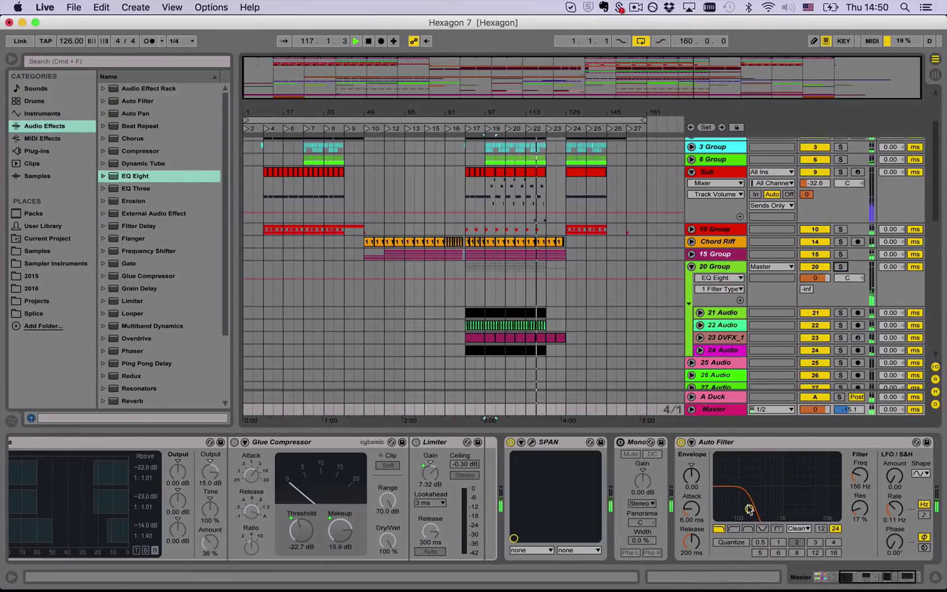
left_click(680, 442)
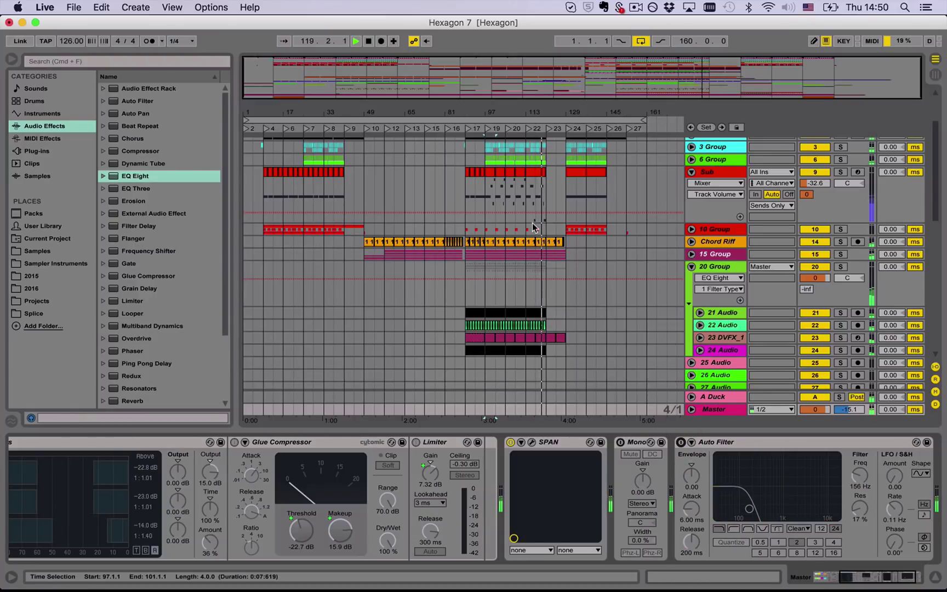
left_click(691, 267)
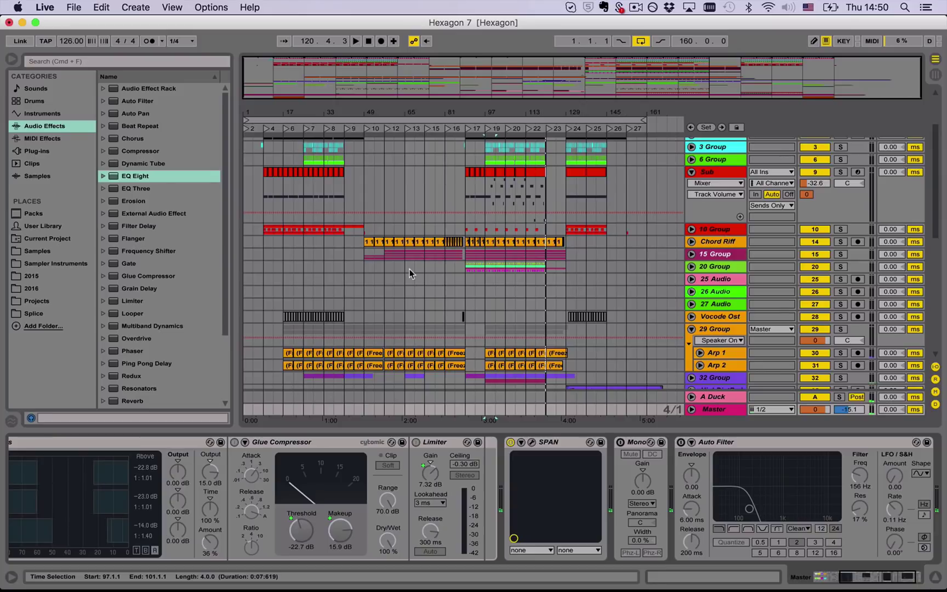
- Fold Sub and 29 Group, show the Kick track's device chain, and select bars 25–29
left_click(692, 171)
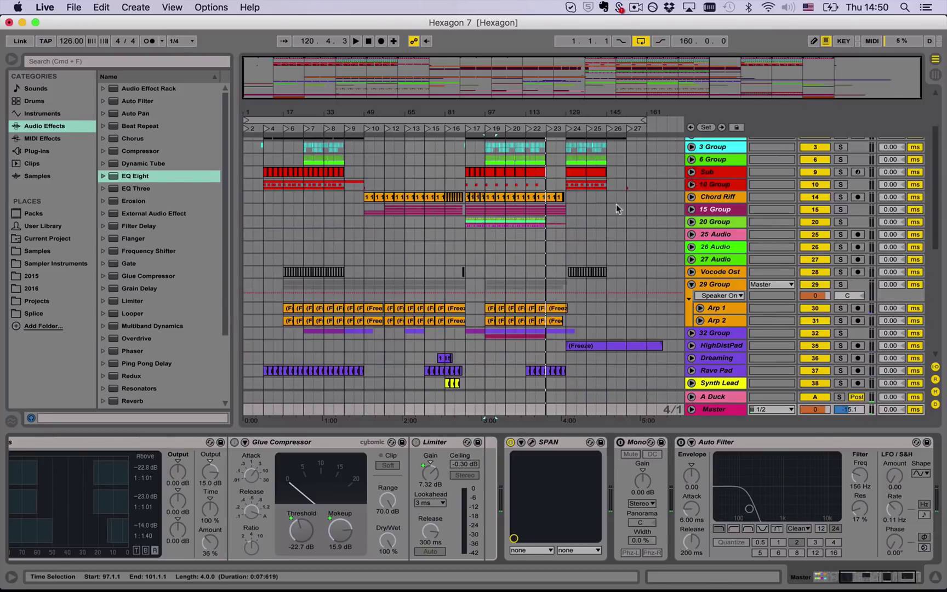
scroll(690, 351, "up", 3)
left_click(690, 351)
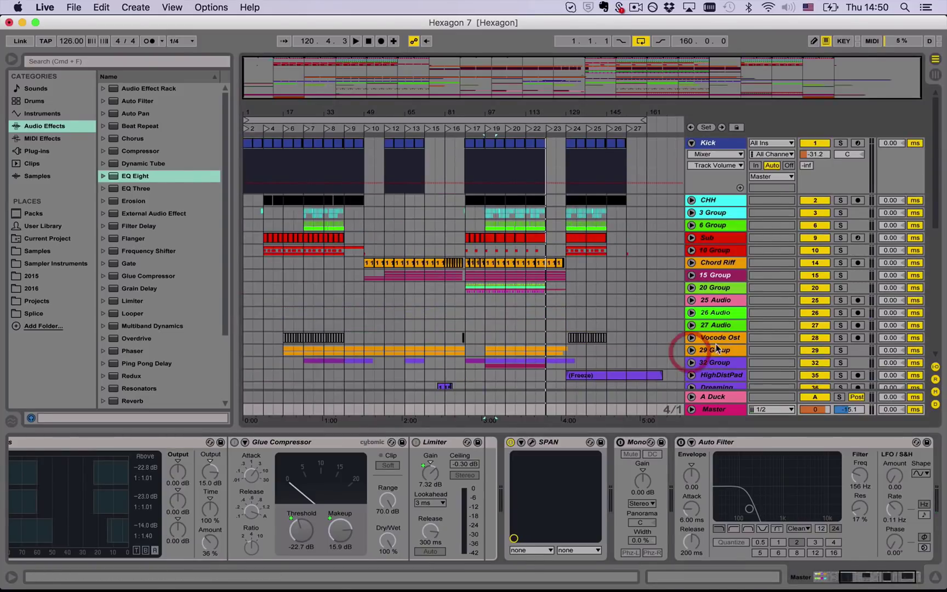
left_click(708, 144)
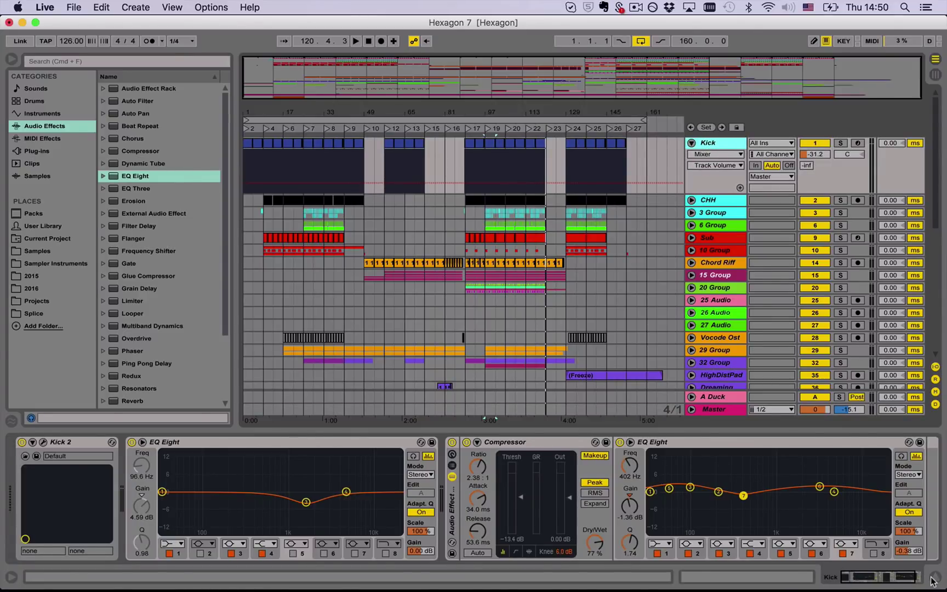
left_click(701, 143)
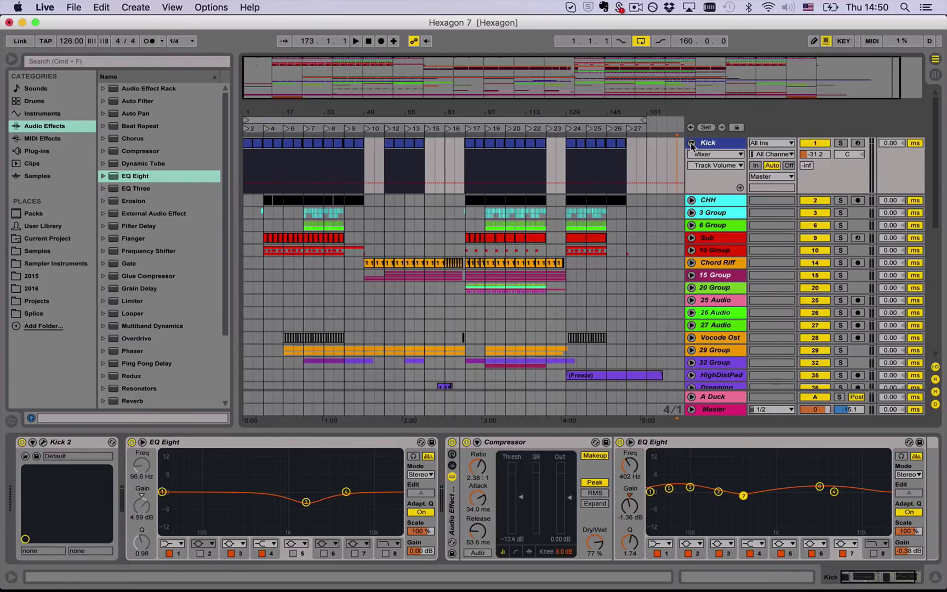
left_click_drag(319, 106, 309, 142)
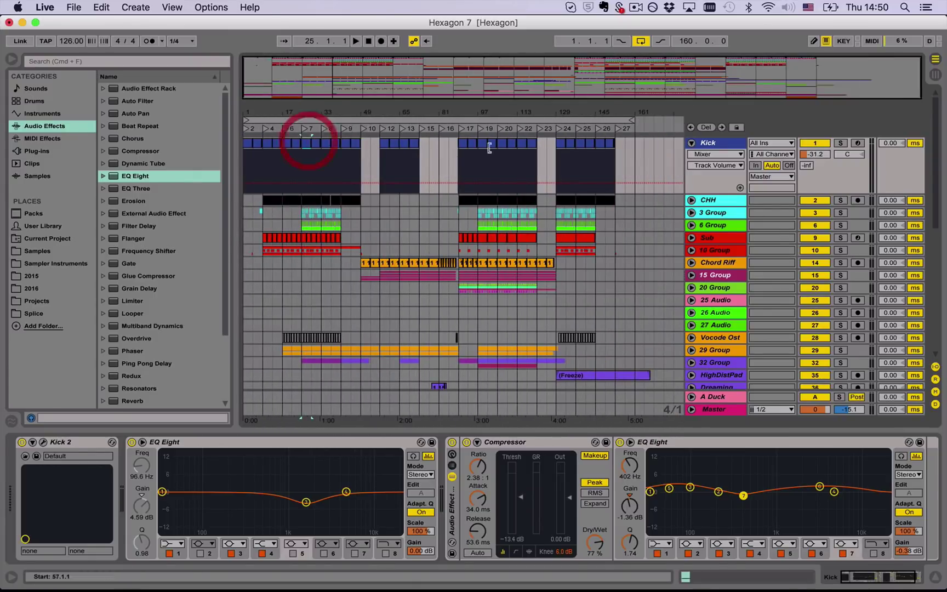
- Switch the Kick track off and zoom the arrangement into bars 21–57
left_click(815, 143)
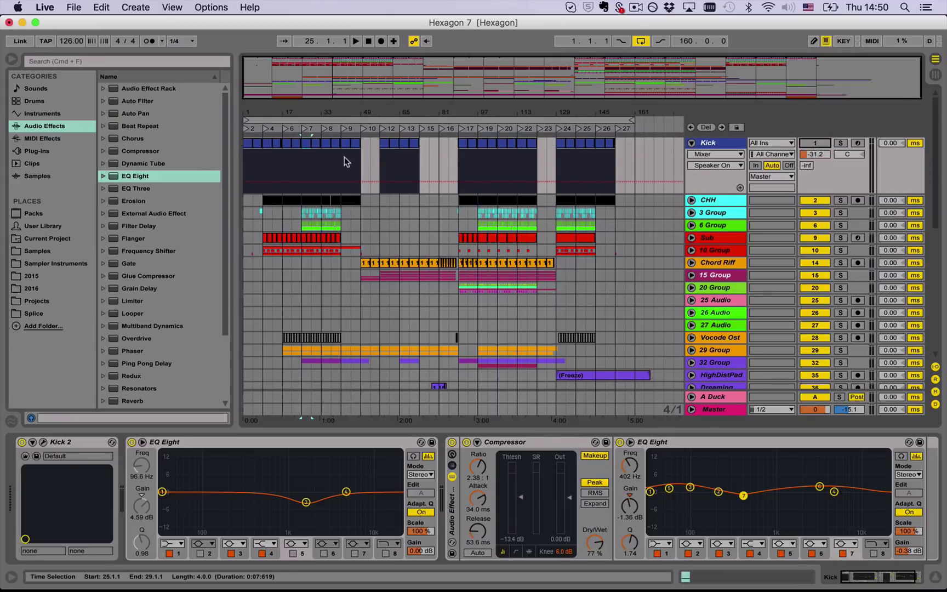
left_click(308, 141)
left_click_drag(304, 113, 308, 112)
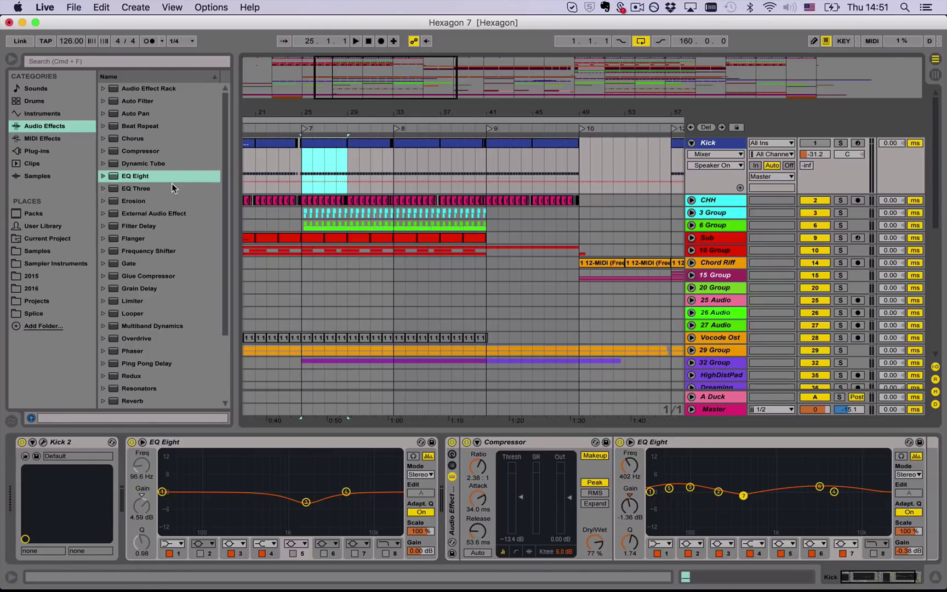
- Audition the section without the Kick, then reactivate the Kick and stop at 28.4.3
key("space")
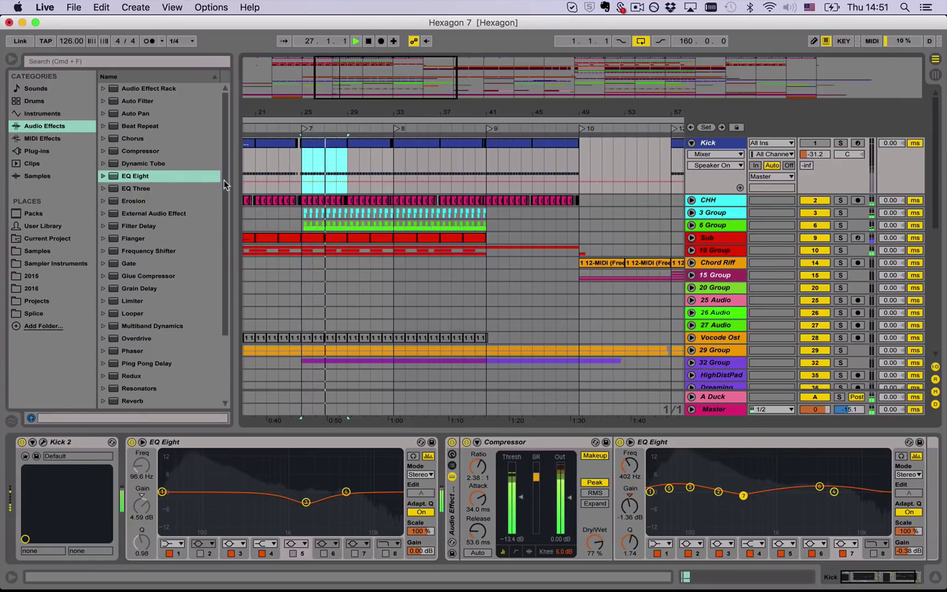
key("space")
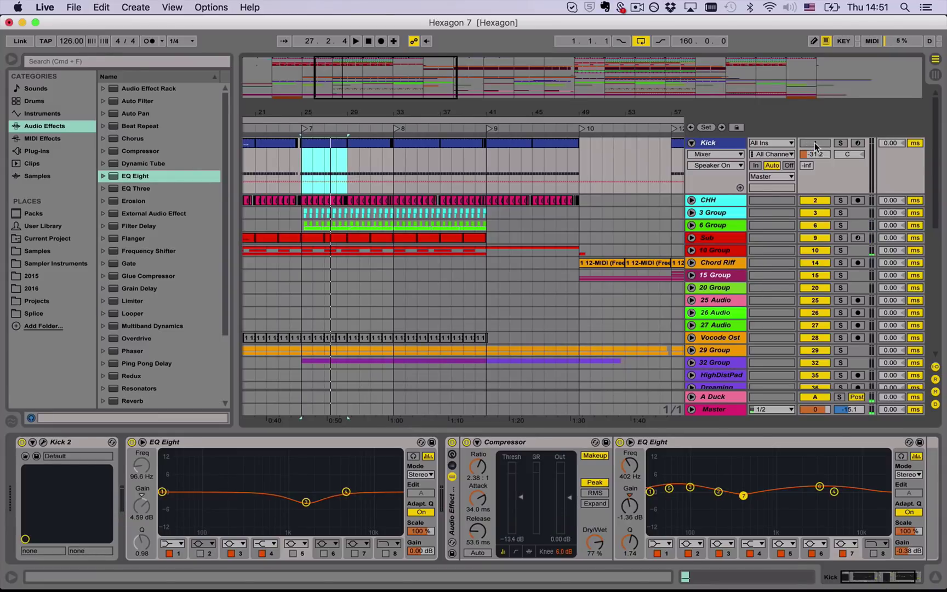
key("space")
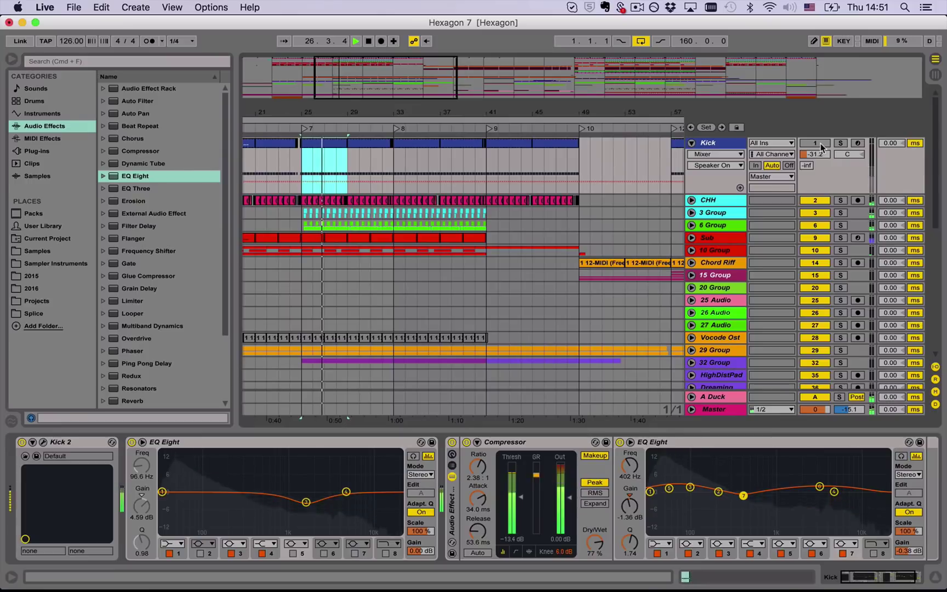
left_click(819, 143)
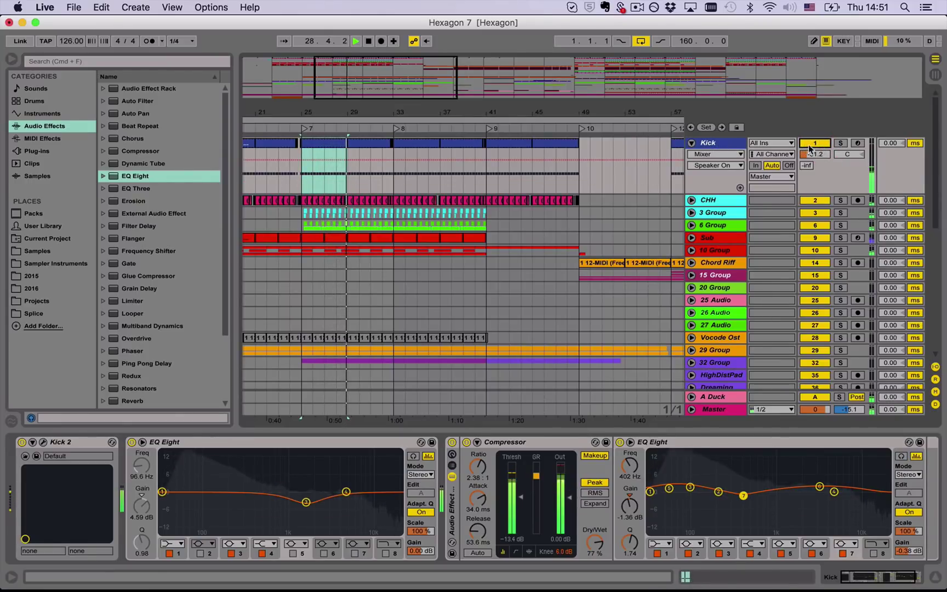
key("space")
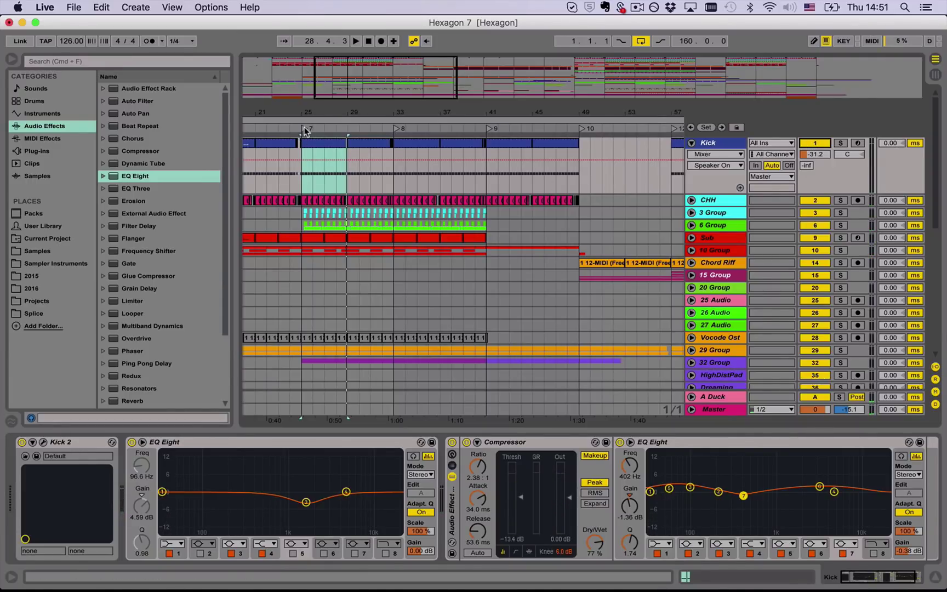
- Play the section with the CHH track deactivated, then reactivate CHH
left_click(691, 200)
left_click(691, 200)
left_click(824, 199)
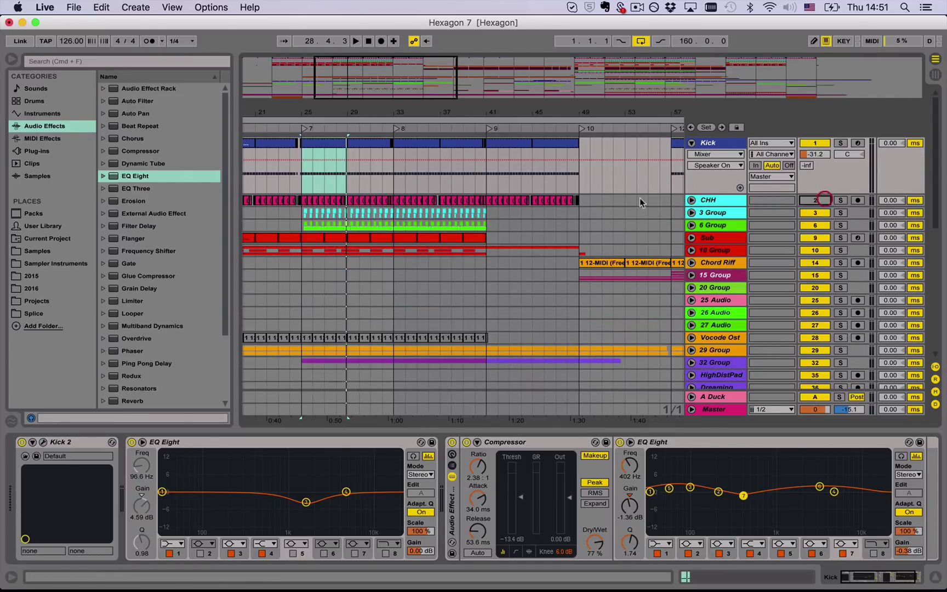
key("space")
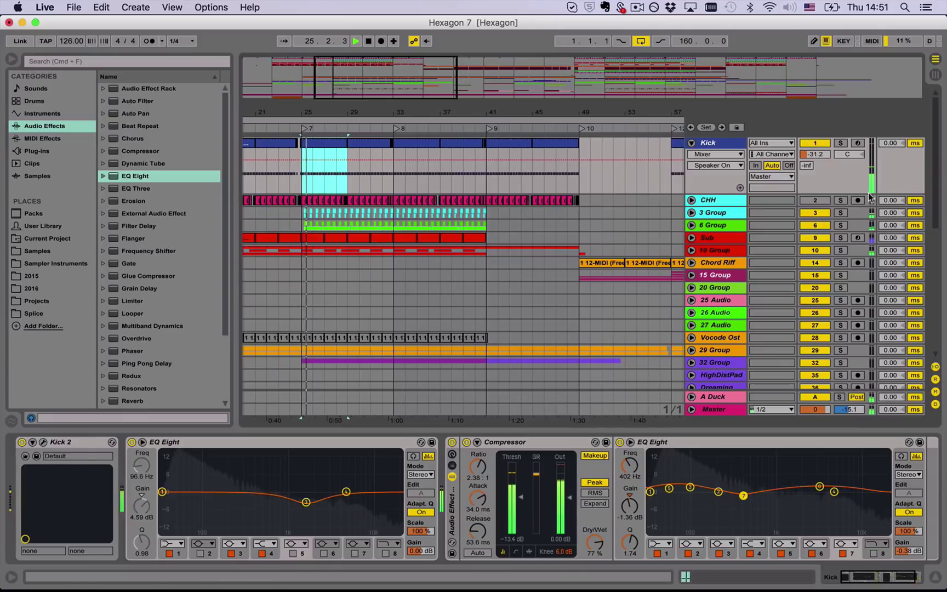
left_click(816, 200)
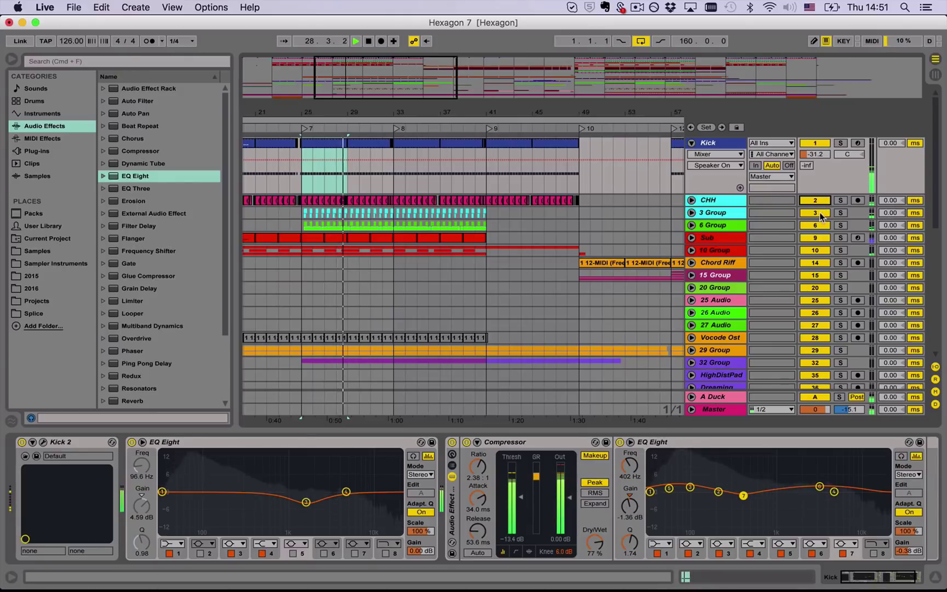
- Compare the mix with 3 Group off, then reactivate it and show its Compressor and EQ Eight
left_click(816, 213)
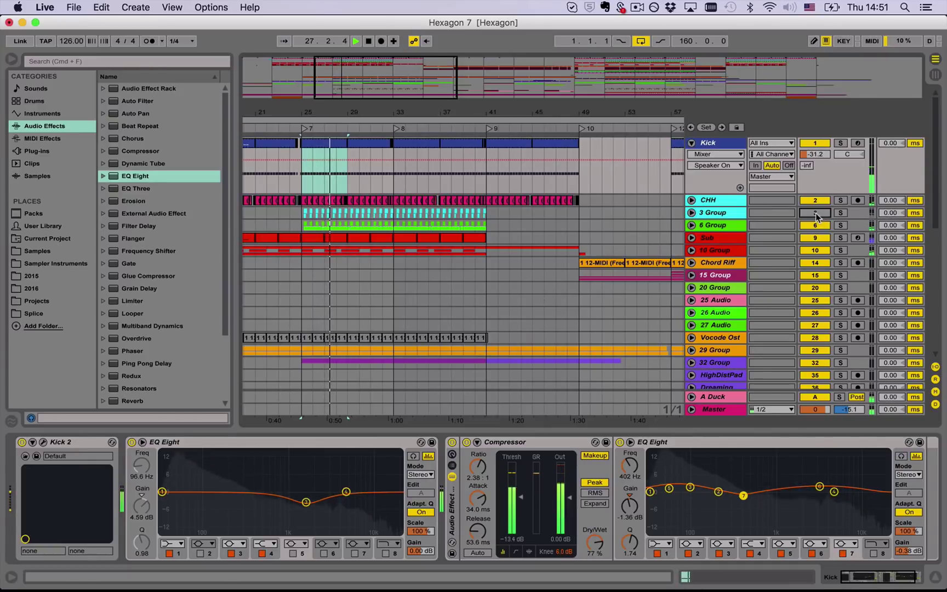
left_click(816, 214)
left_click(715, 213)
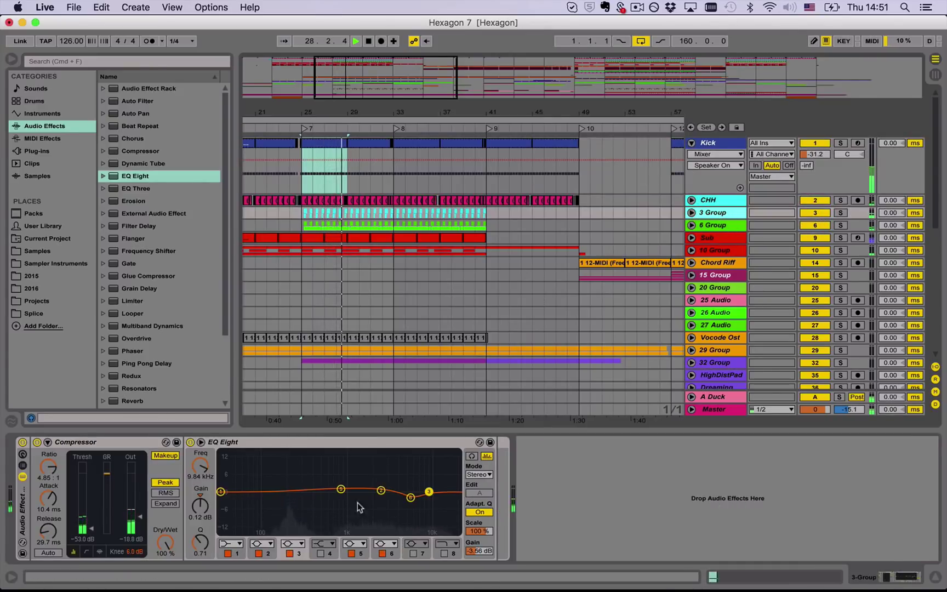
- Enable 3 Group's EQ Eight band 7 and pull it down to about 201 Hz, -2.60 dB
left_click(413, 553)
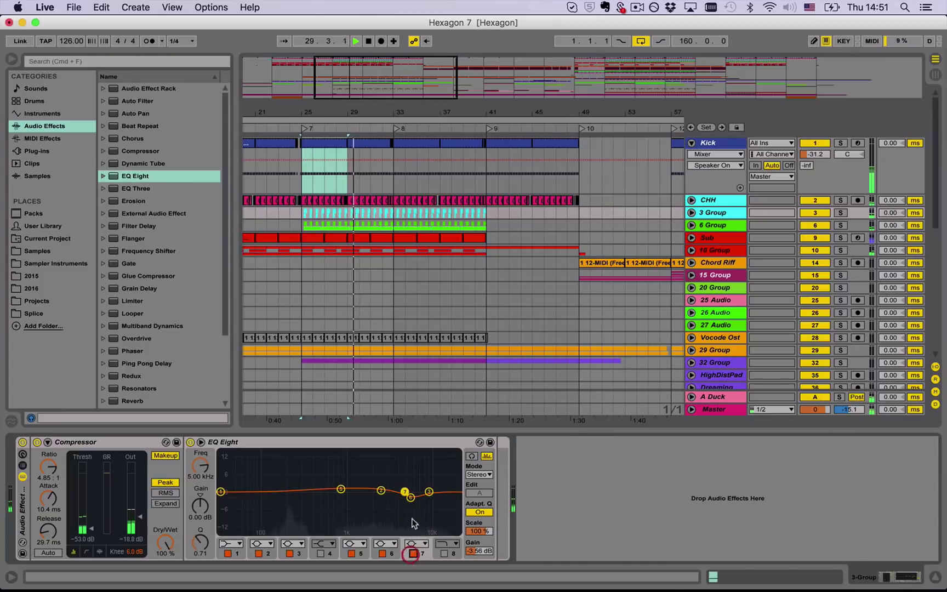
left_click_drag(405, 492, 290, 499)
key("space")
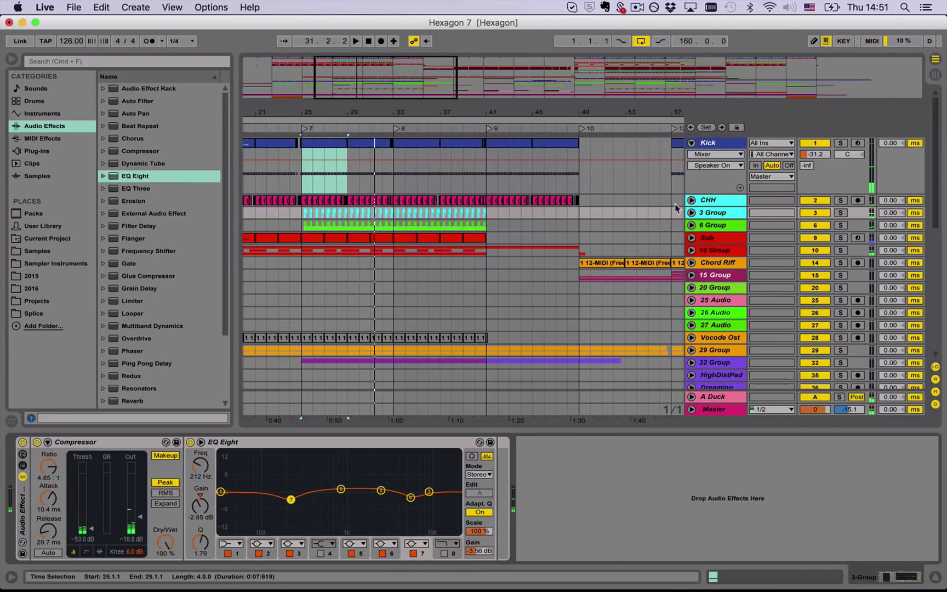
- Compare with 3 Group off, refine band 7 to Q 1.79, and replay from bar 25
left_click(692, 213)
left_click(691, 213)
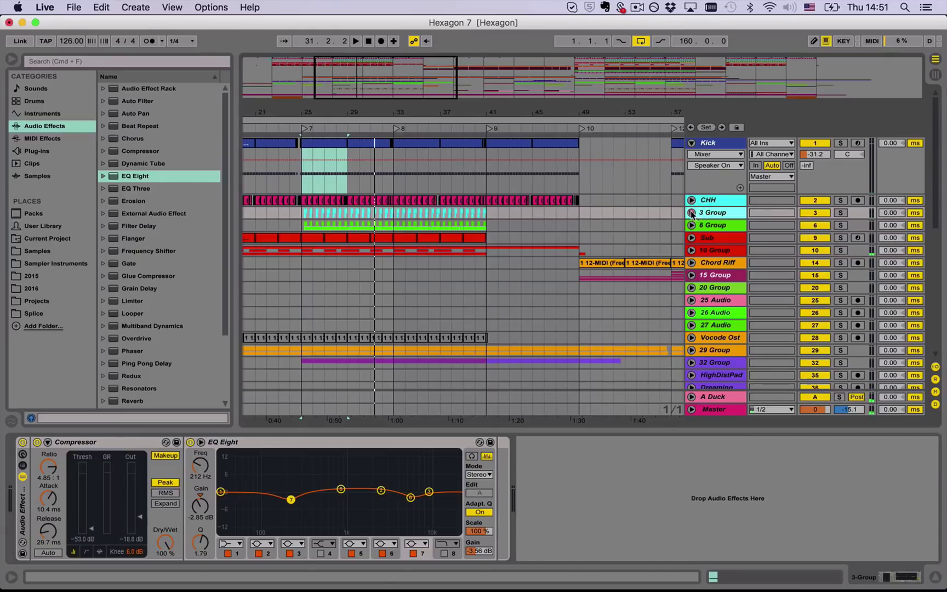
left_click(814, 213)
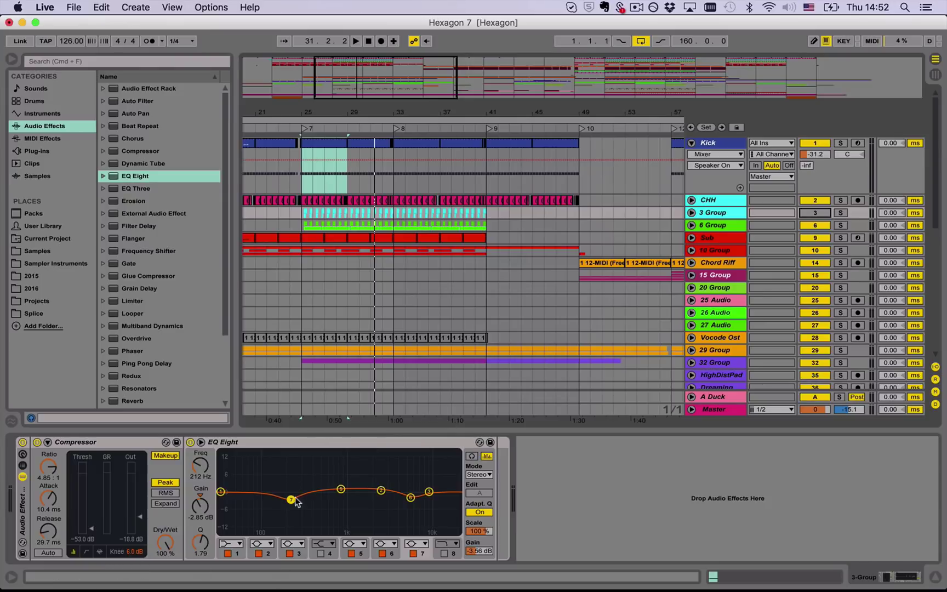
mouse_move(291, 493)
left_mouse_down()
mouse_move(290, 477)
mouse_move(292, 495)
left_mouse_up()
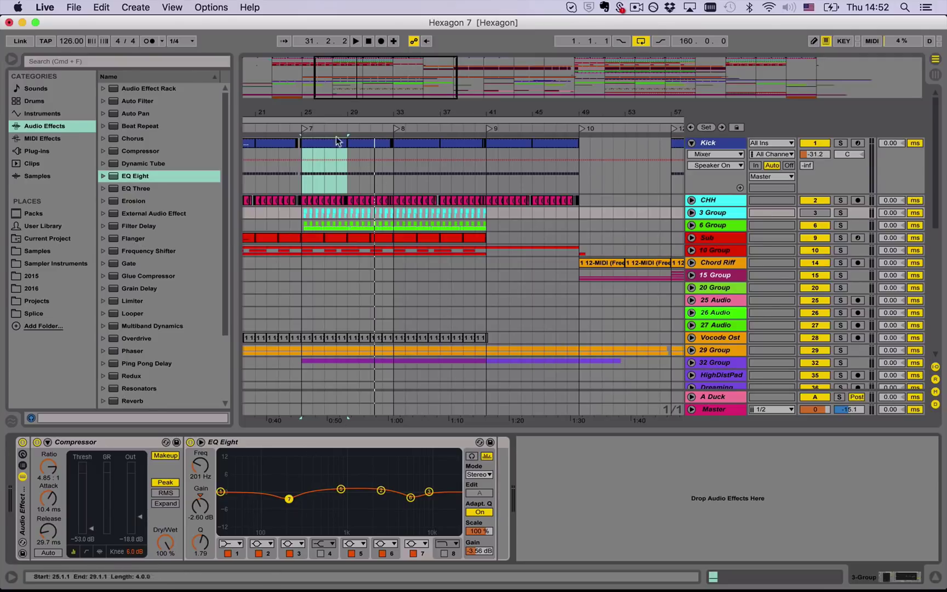
left_click(290, 127)
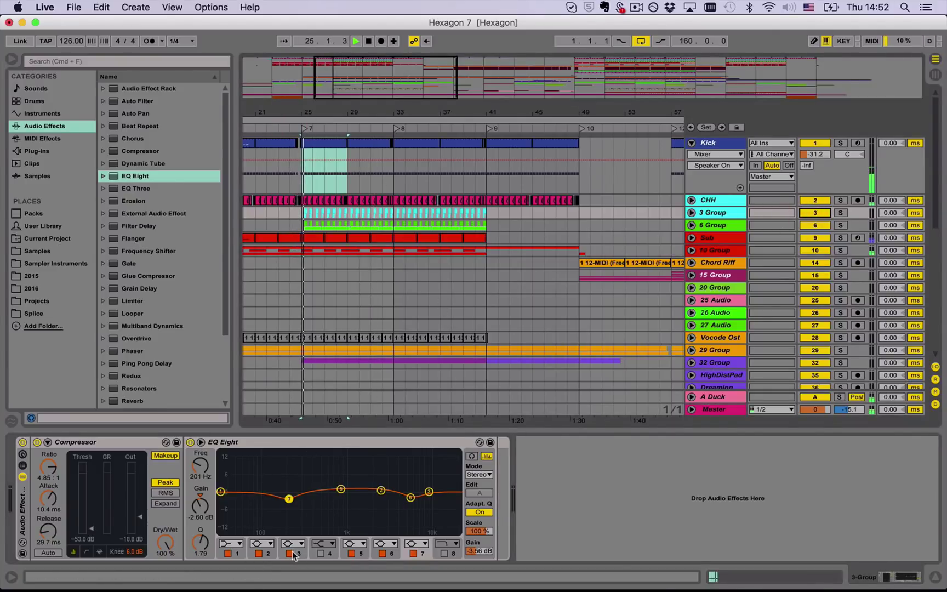
- Solo 3 Group and audition EQ band 7 alone, narrowing its Q to 1.88
left_click(820, 214)
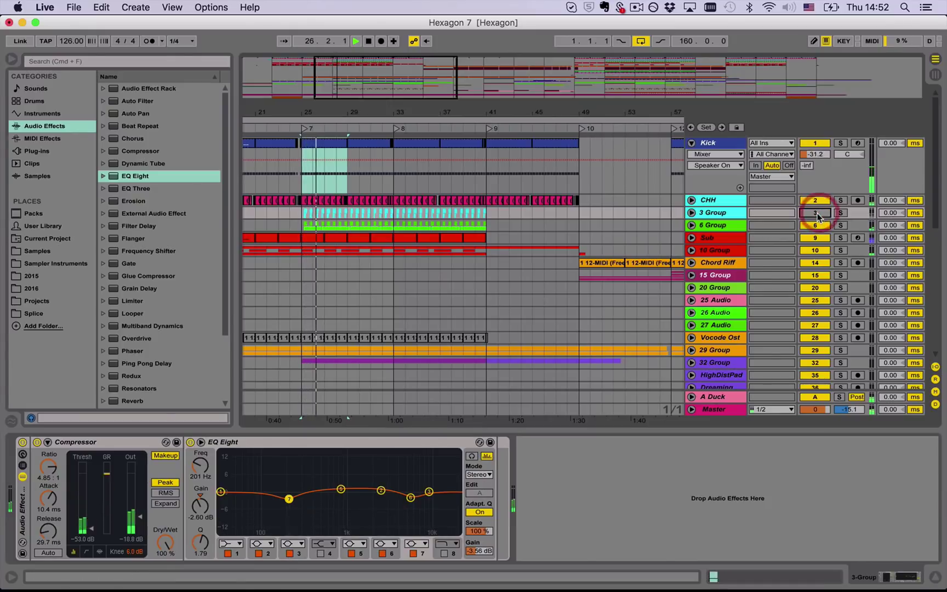
left_click(820, 213)
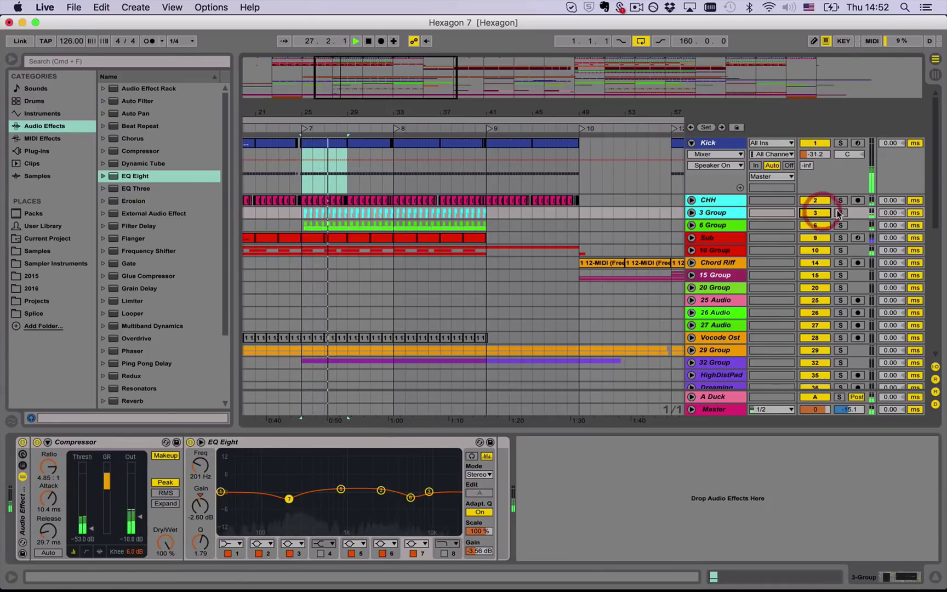
left_click(839, 212)
left_click(471, 457)
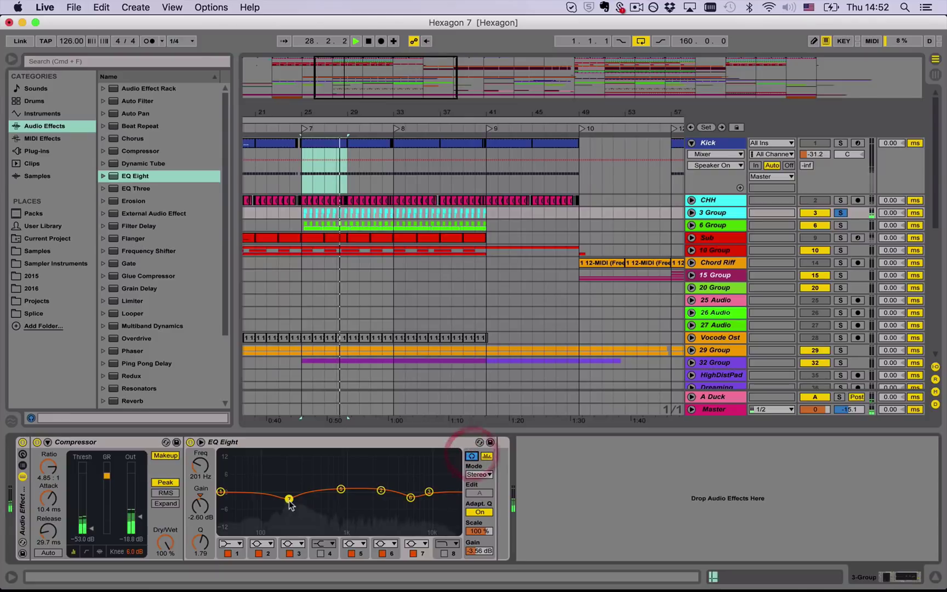
left_click_drag(288, 499, 289, 499)
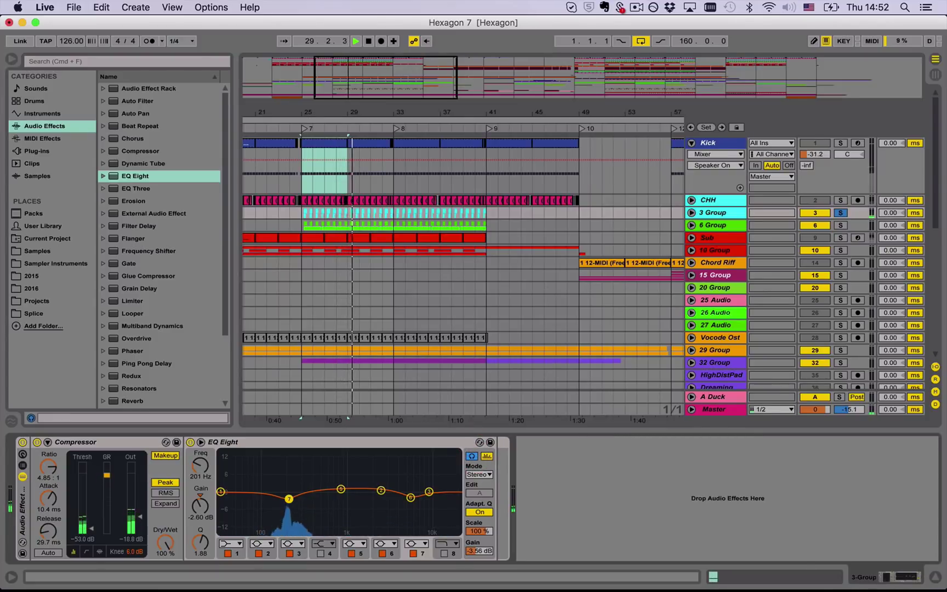
- Stop playback, turn off band audition, unsolo 3 Group and clear the time selection
key("space")
left_click(471, 456)
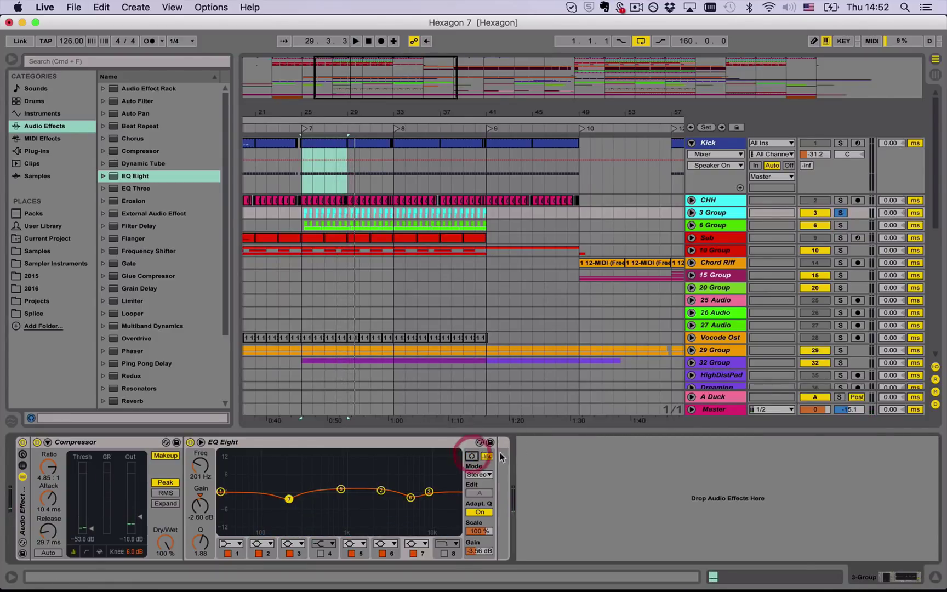
left_click(841, 213)
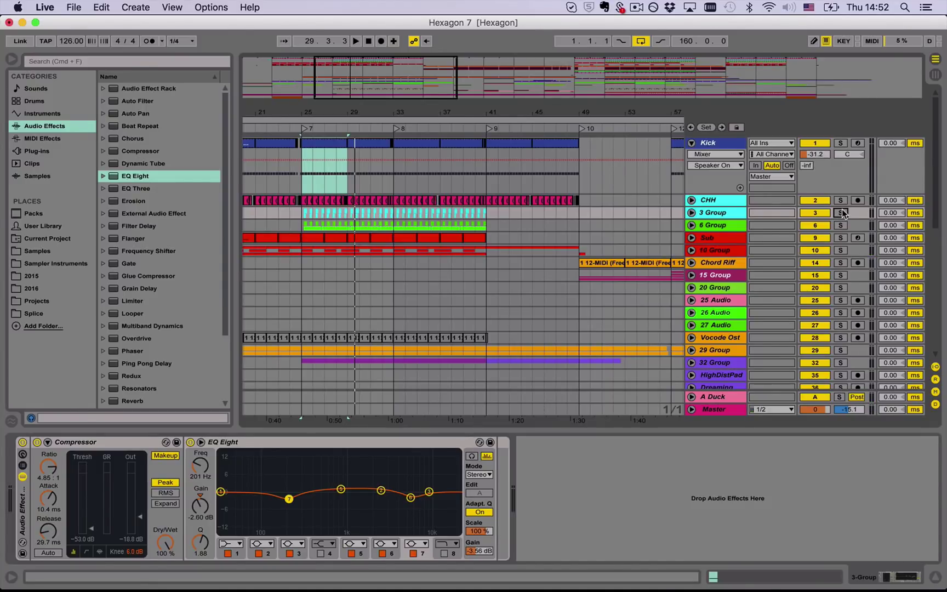
left_click(662, 214)
- Switch on the Mono device in the Master track's chain
left_click(692, 213)
left_click(691, 213)
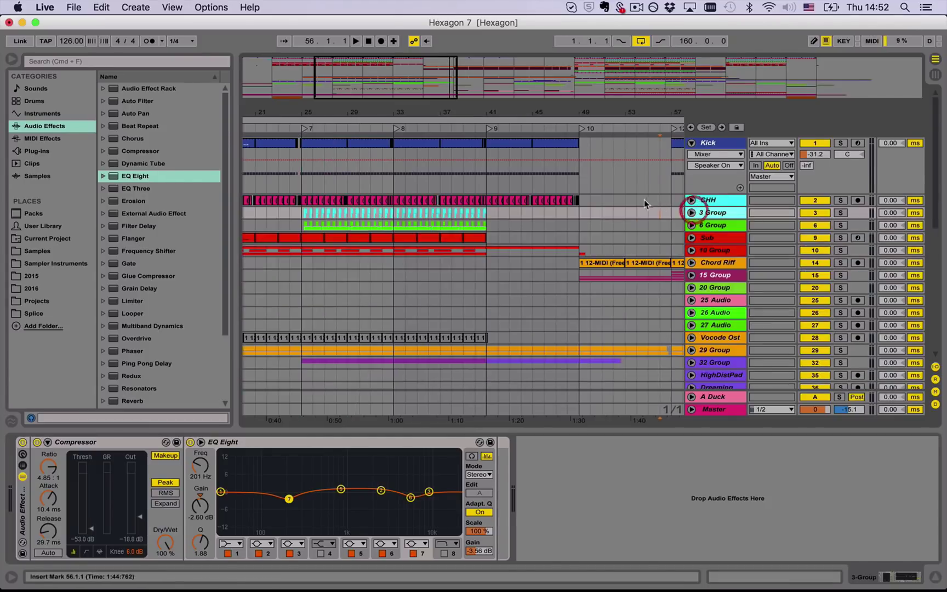
scroll(701, 318, "down", 10)
left_click(716, 410)
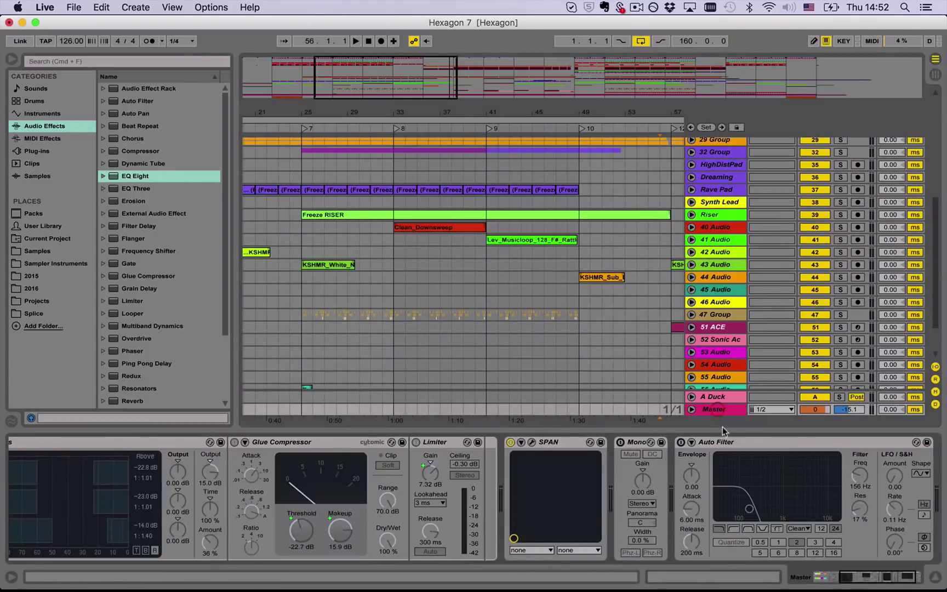
left_click(619, 442)
left_click(626, 444)
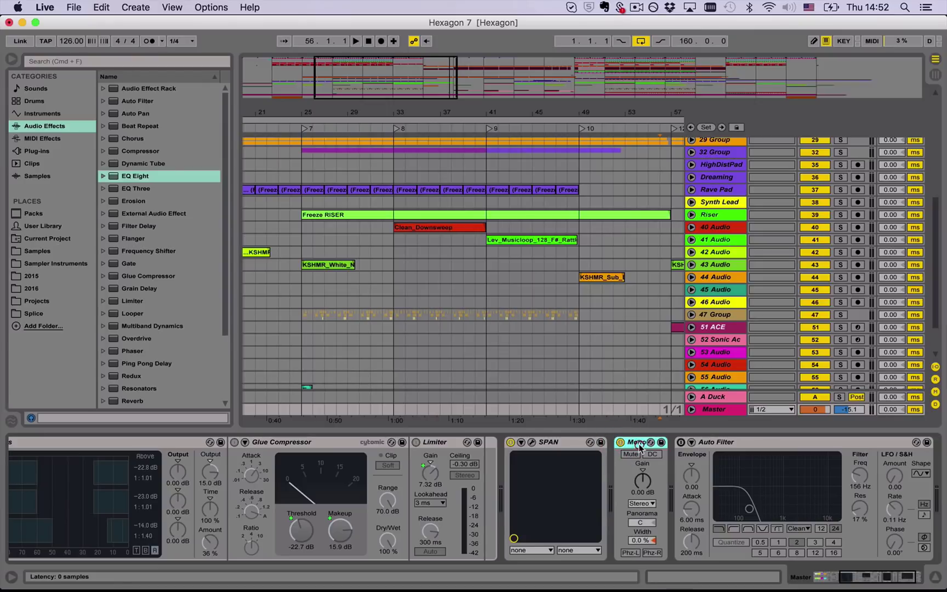
- Hide Detail View, zoom out to the whole song, and play from locator 7
left_click(935, 577)
left_click_drag(349, 114, 329, 88)
scroll(319, 259, "up", 10)
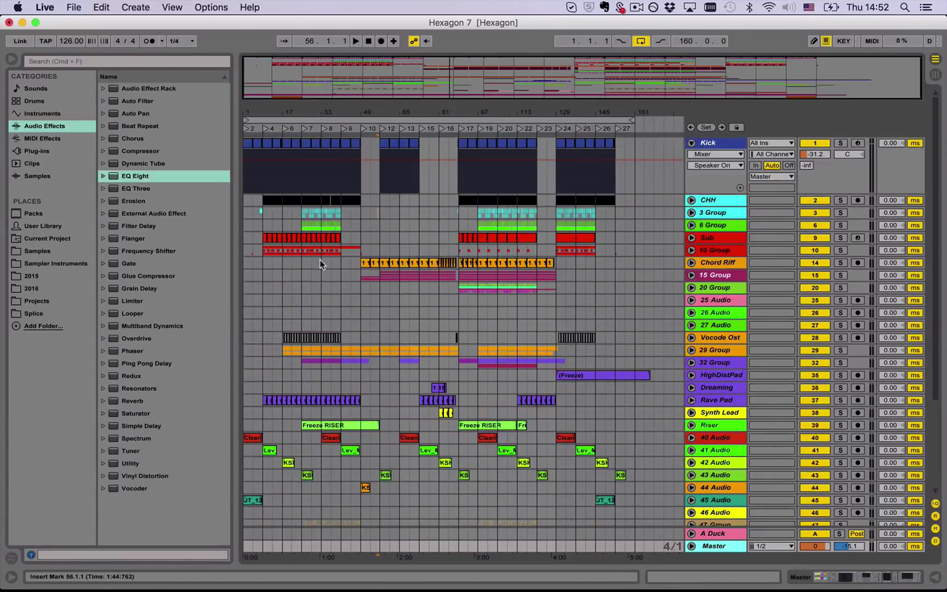
left_click(304, 127)
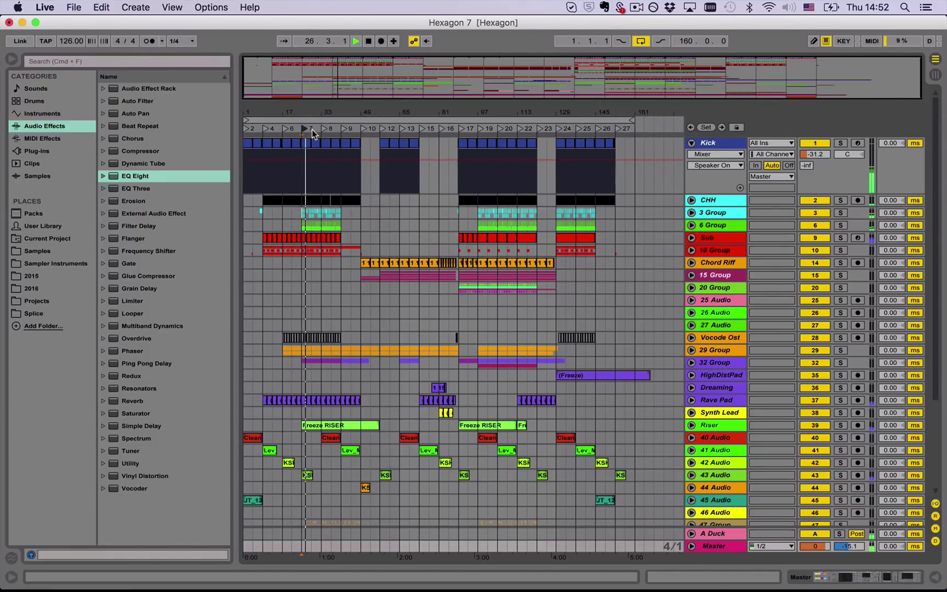
- Audition the mono mix from the bar 97 locator and stop at 101.2.2
key("space")
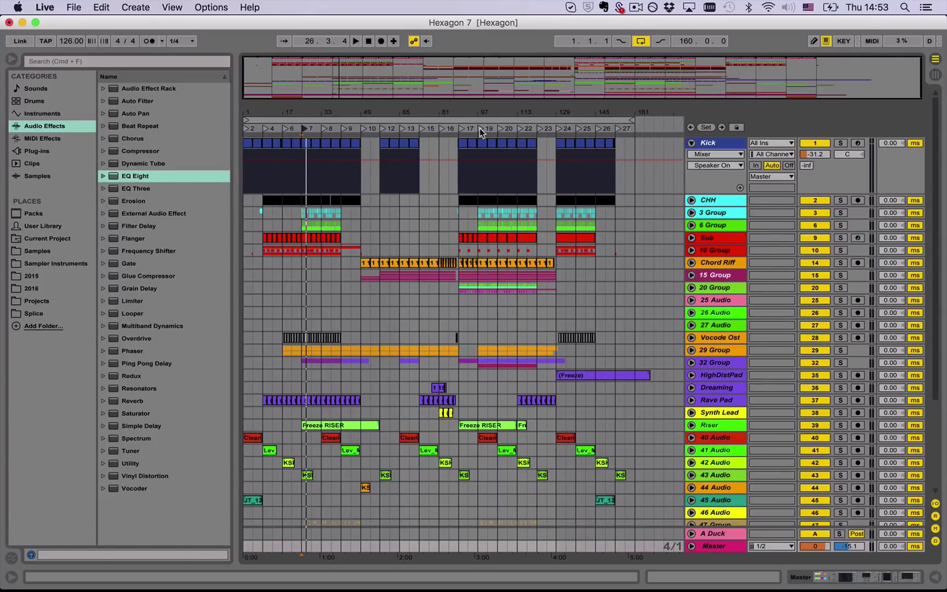
left_click(480, 128)
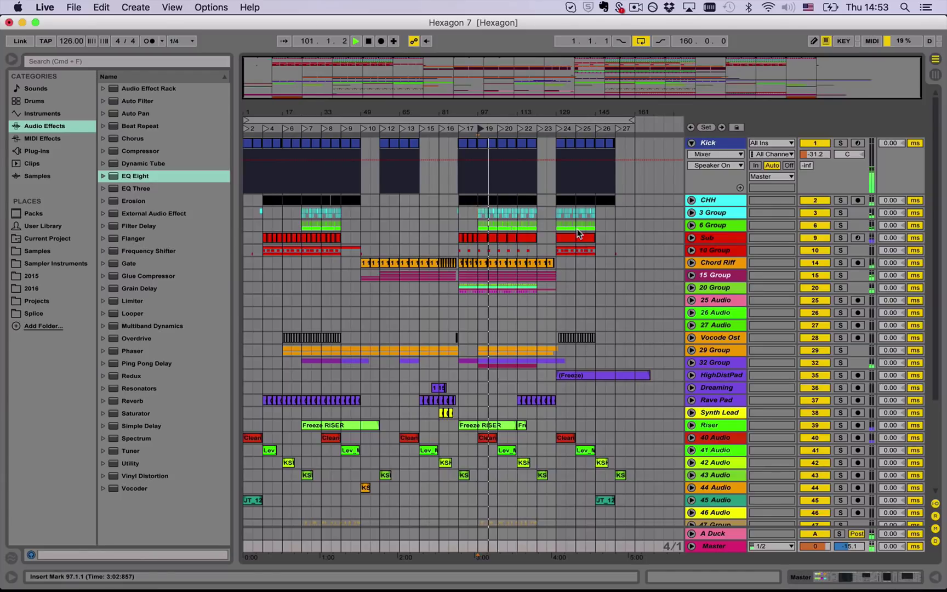
key("space")
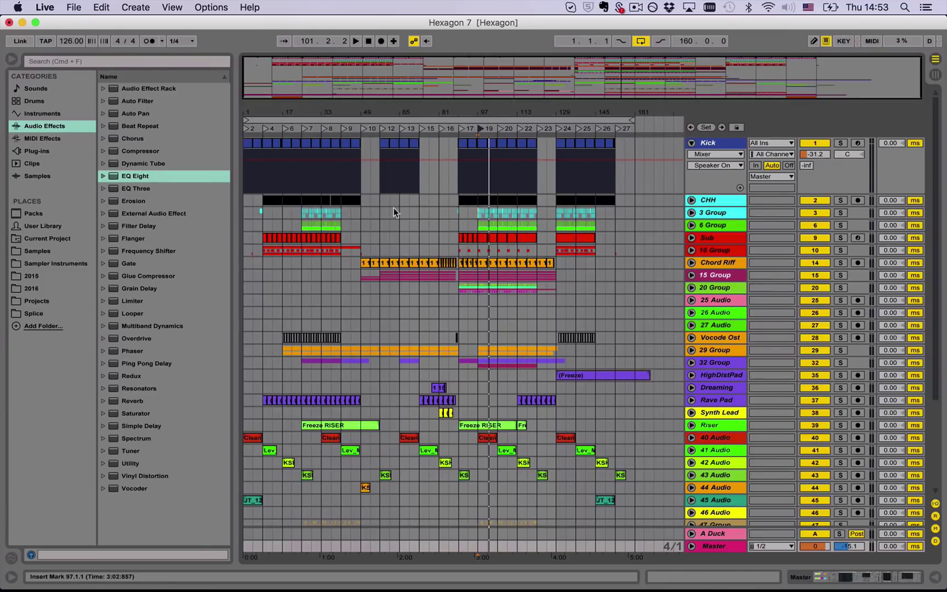
scroll(308, 137, "down", 5)
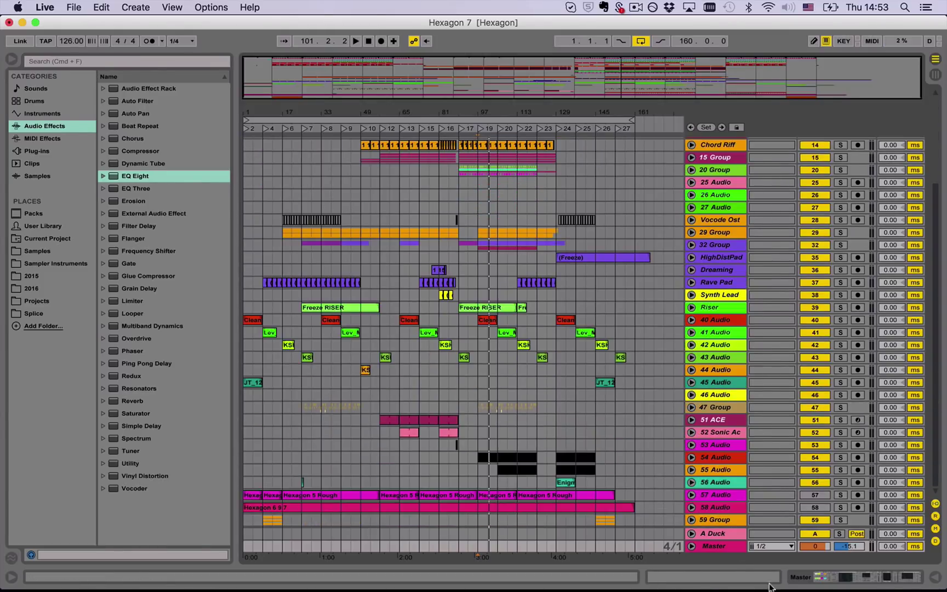
- Lower the Kick volume to -32.0 dB during playback, comparing with the Kick muted
left_click(714, 546)
scroll(328, 207, "up", 5)
left_click(307, 143)
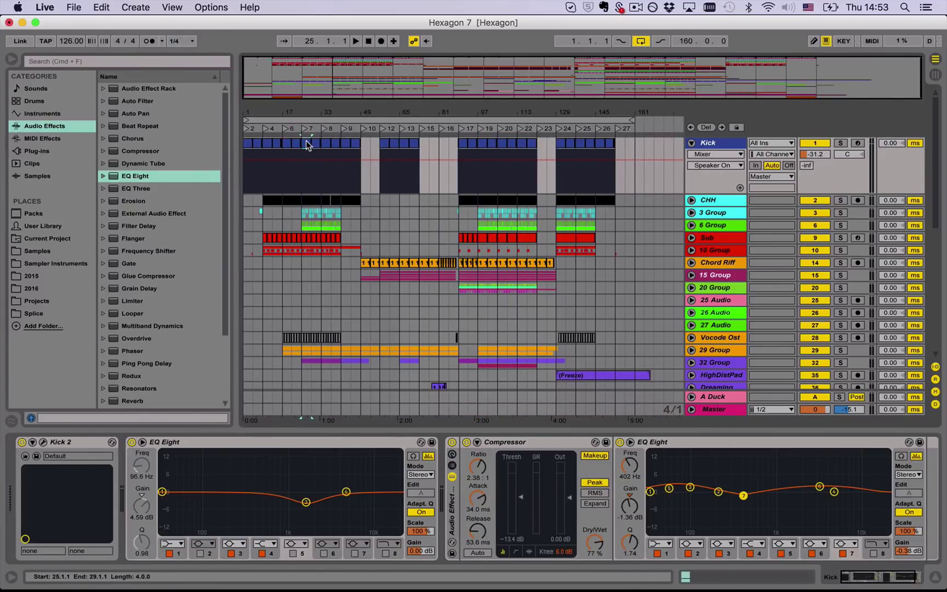
key("space")
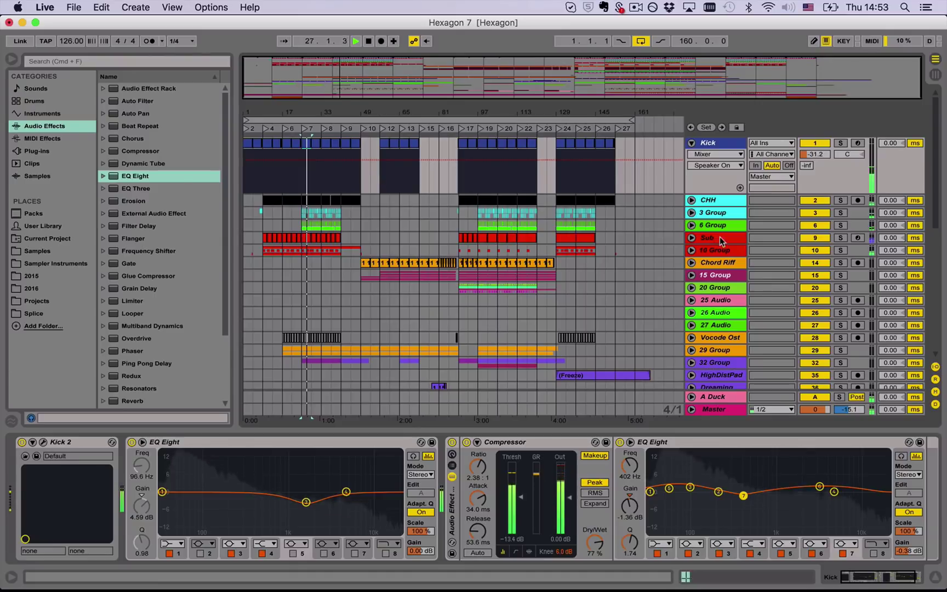
left_click(815, 154)
left_click_drag(815, 154, 815, 156)
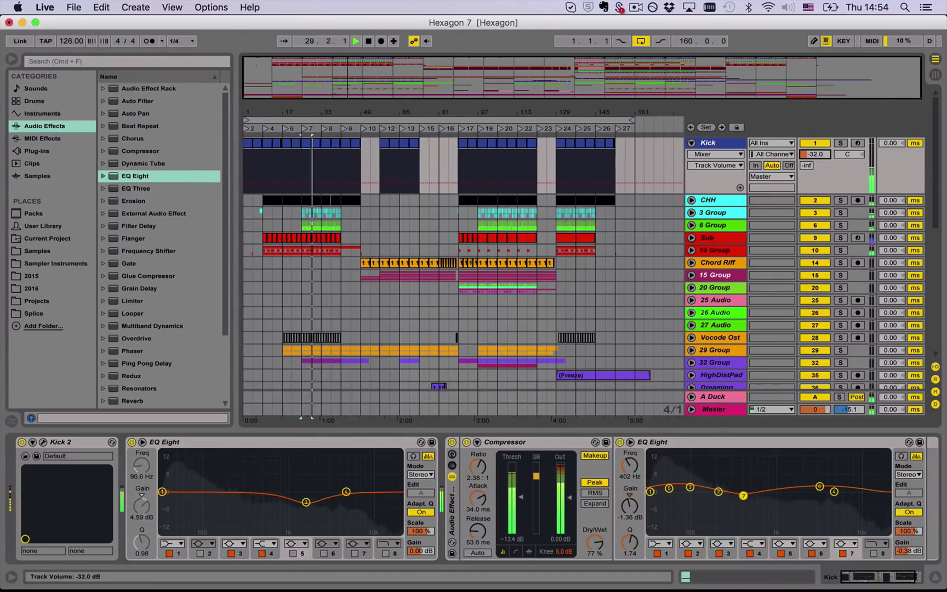
left_click(813, 145)
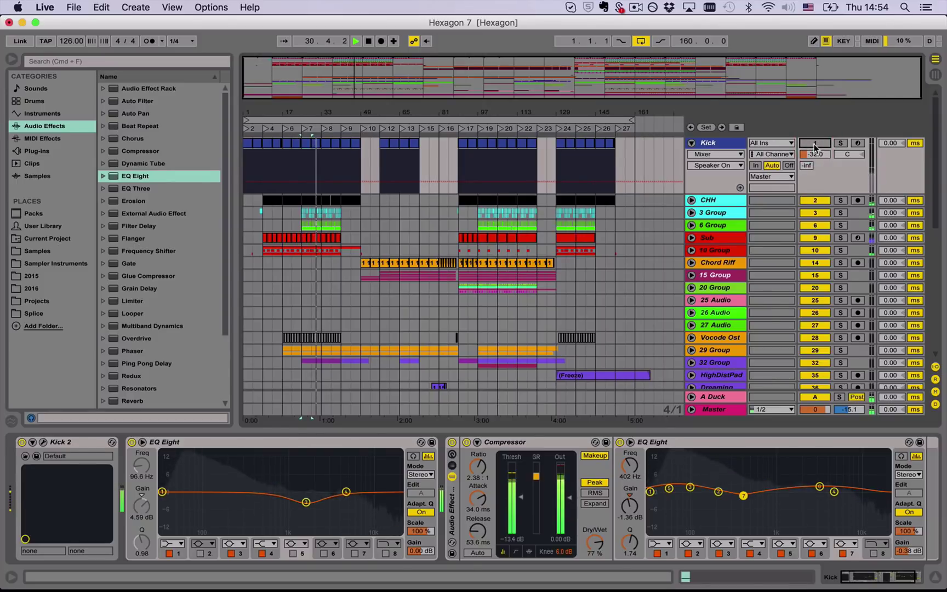
left_click(814, 143)
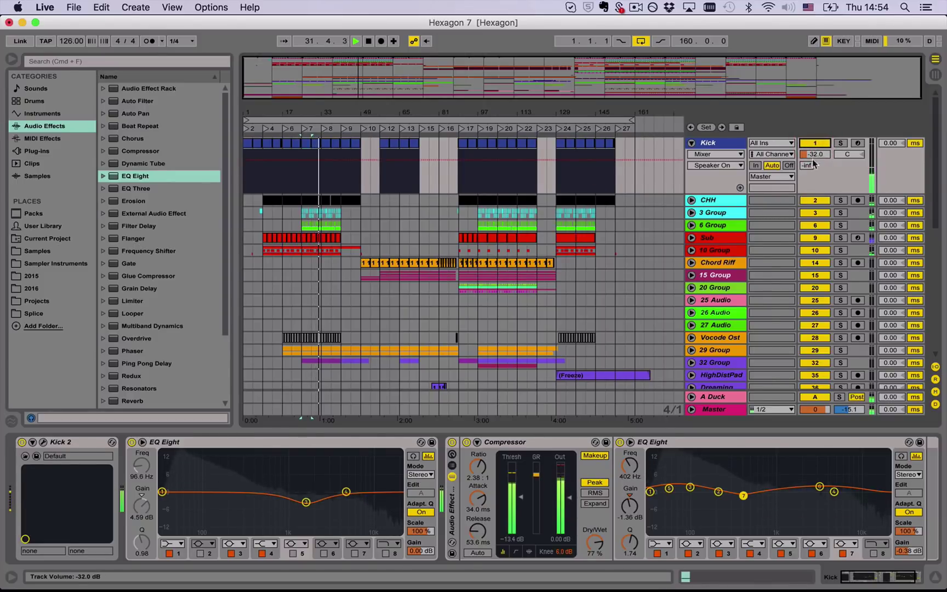
- Compare the mix without the Sub and lower the Sub volume to -33.2 dB
left_click(692, 238)
key("space")
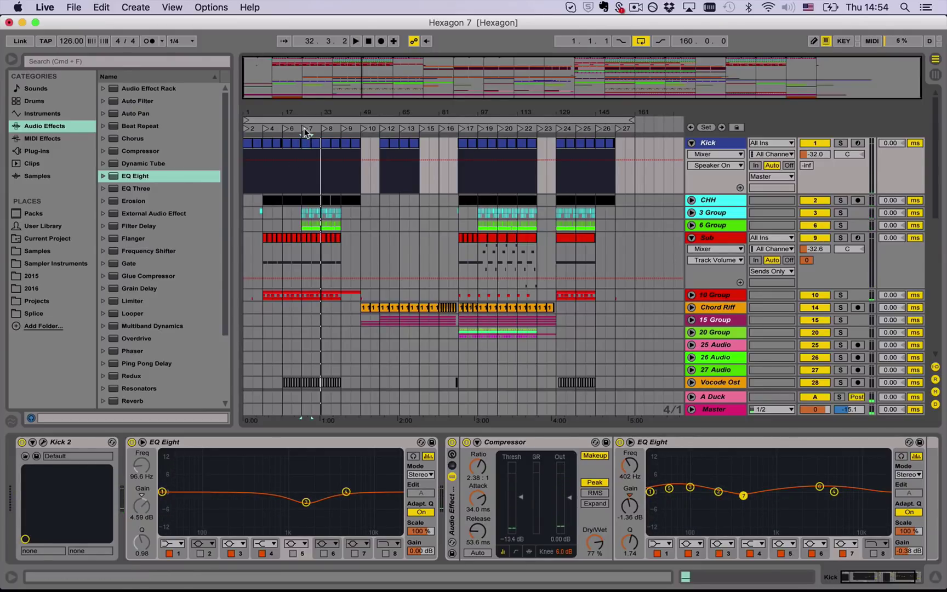
left_click(306, 131)
left_click(818, 239)
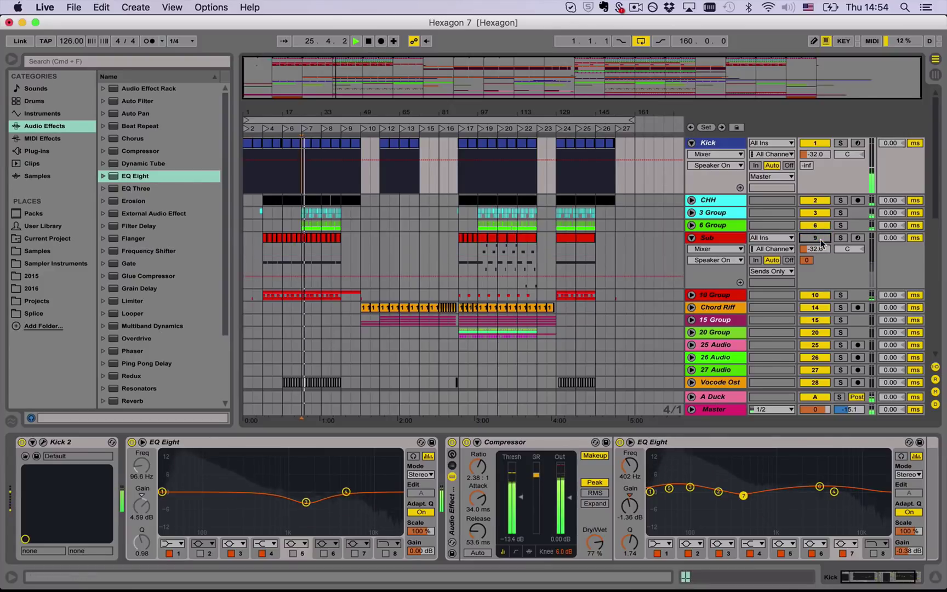
left_click(820, 239)
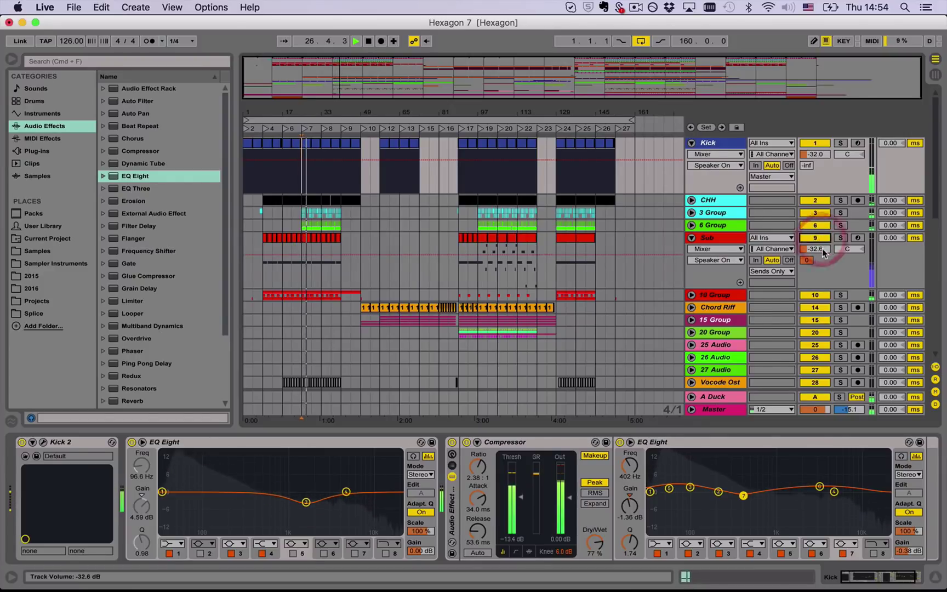
left_click_drag(816, 248, 824, 253)
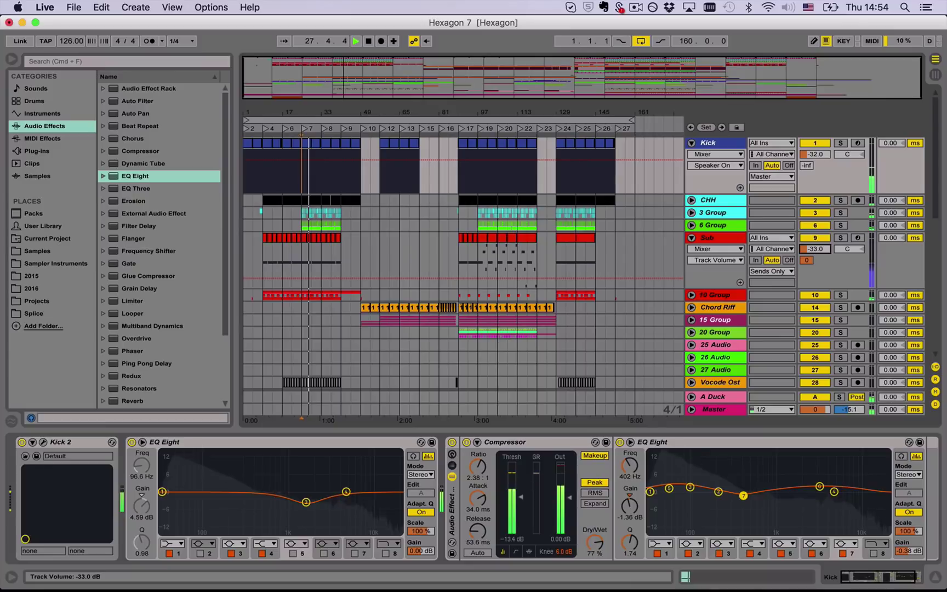
left_click(714, 409)
- Stop playback, return to the bar 25 locator, and show 6 Group's Compressor and EQ Eight
left_click(620, 442)
key("space")
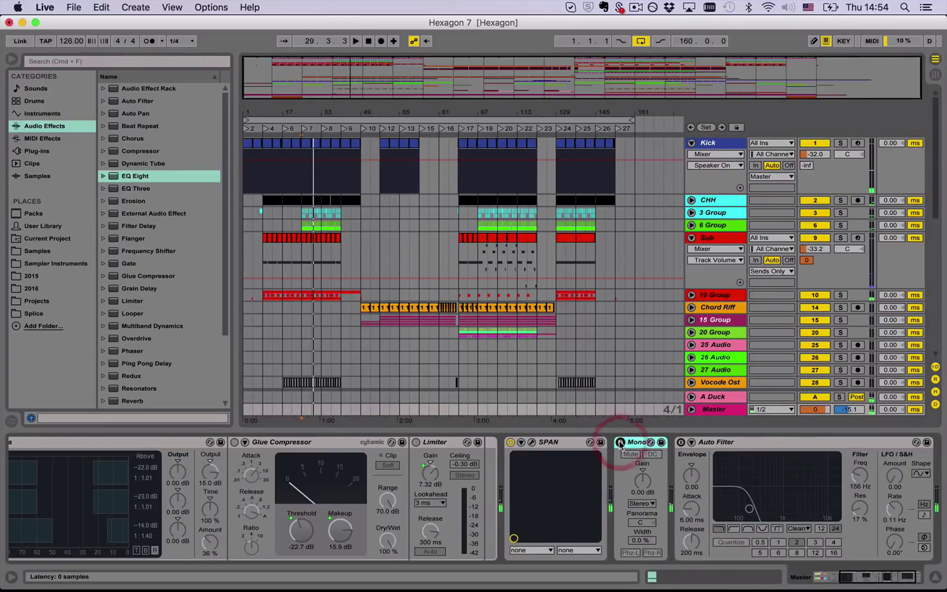
left_click(296, 220)
left_click(298, 224)
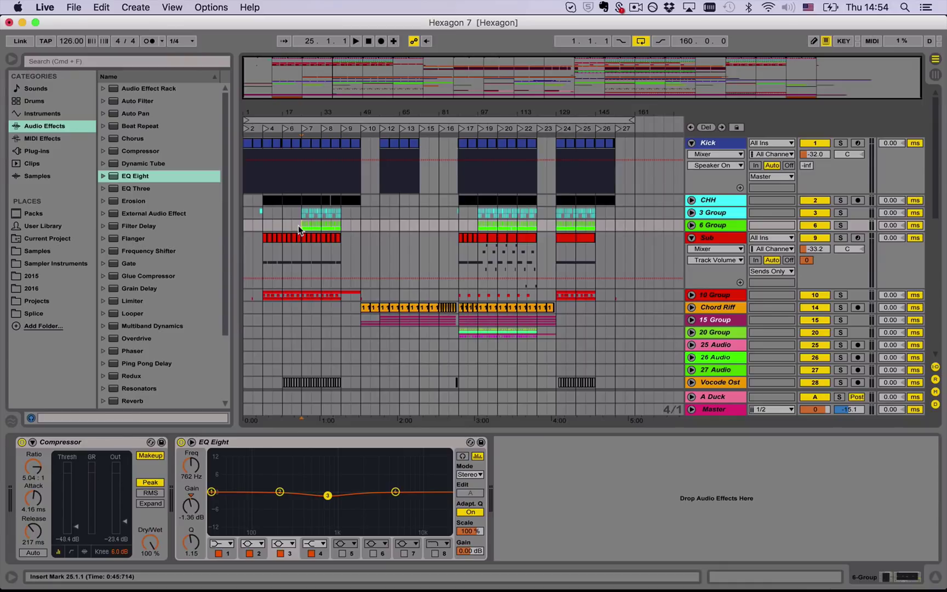
left_click_drag(298, 226, 339, 229)
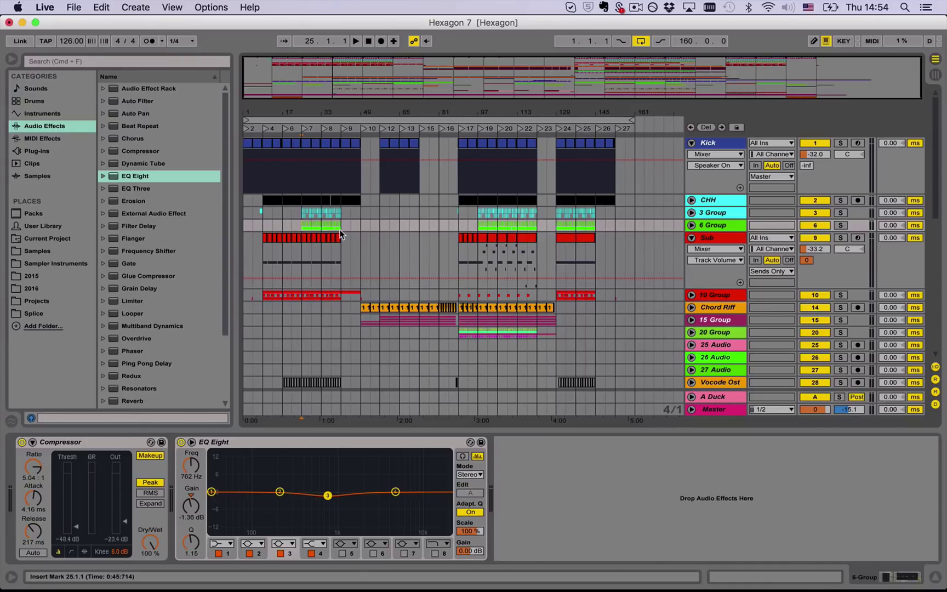